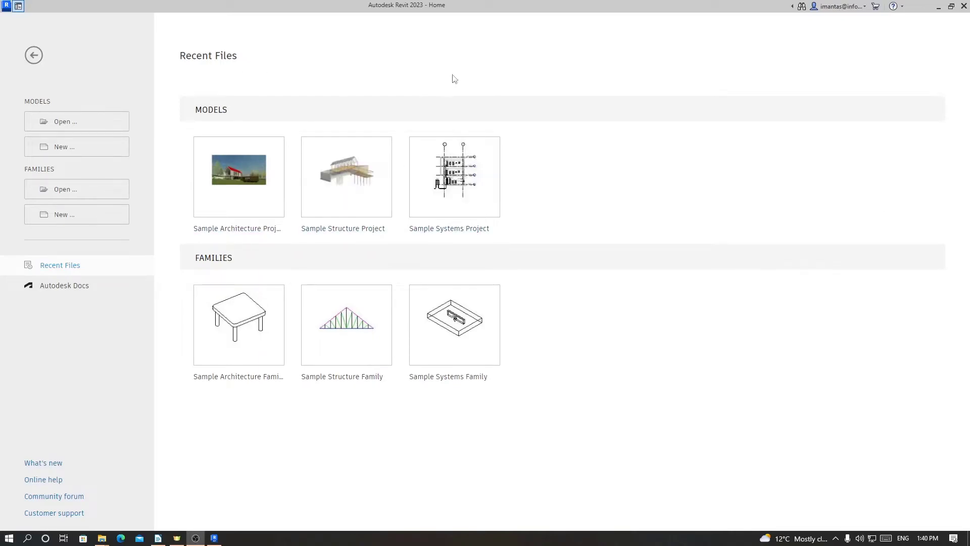
# - Switch to the Autodesk Revit 2023 Home screen with its Models and Recent Files
pyautogui.hotkey('alt', 'Tab')
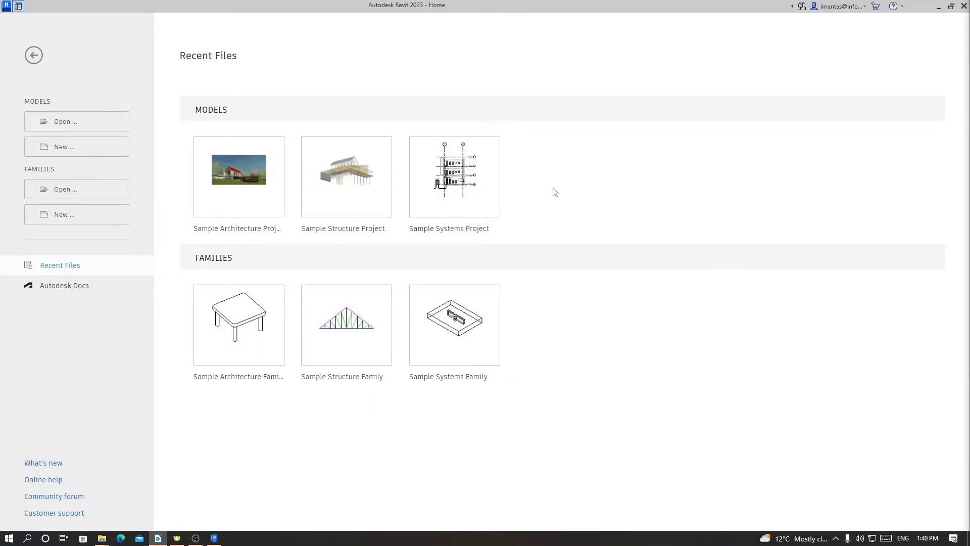
# - Create a new project from the Metric-Architectural template
pyautogui.click(73, 148)
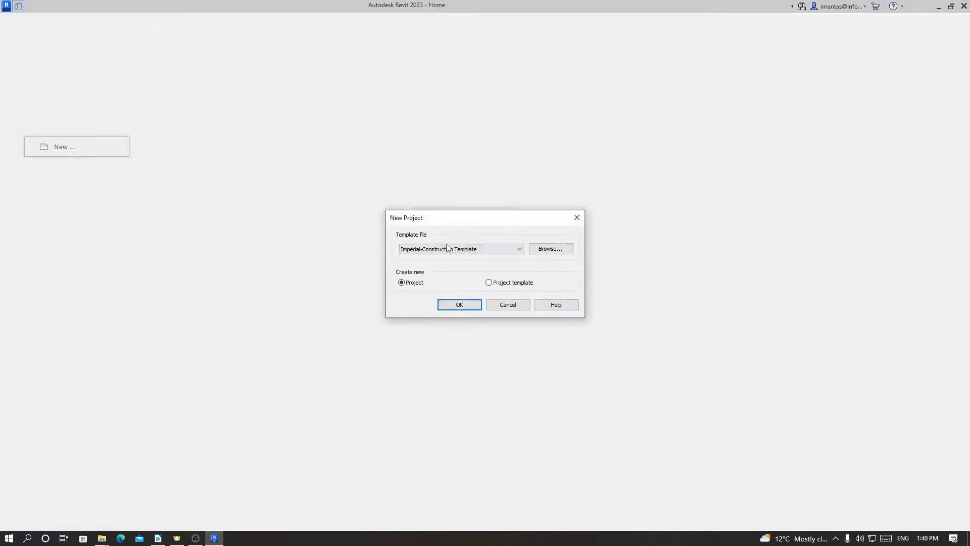
pyautogui.click(449, 248)
pyautogui.click(437, 298)
pyautogui.click(455, 304)
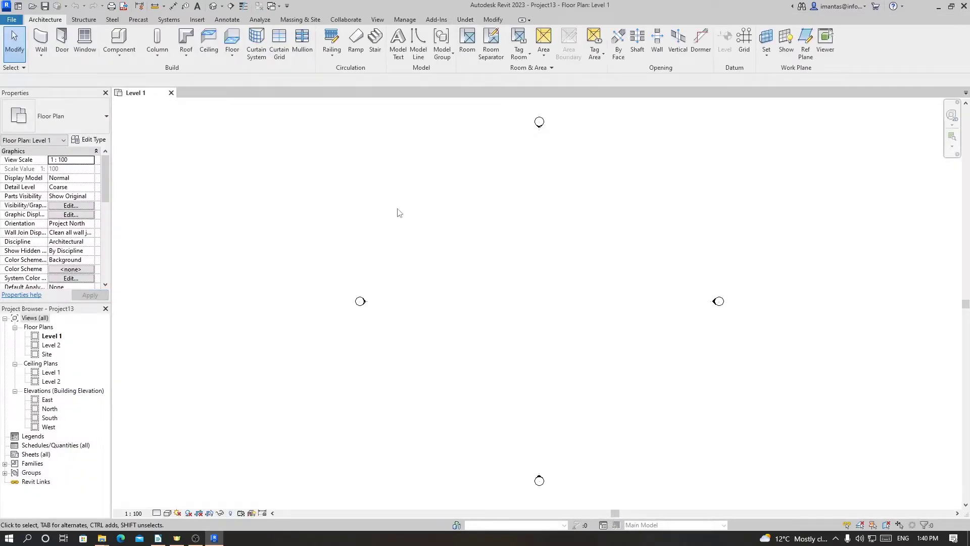
# - Open the Undet Add Slice panel, dock it to the right, and bring up the Set Project prompt
pyautogui.click(467, 20)
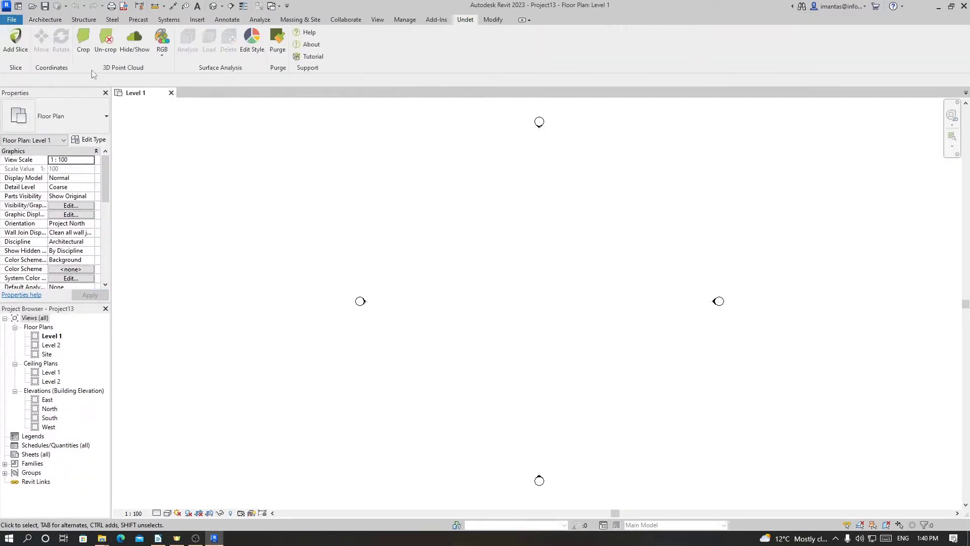
pyautogui.click(16, 43)
pyautogui.moveTo(141, 38); pyautogui.dragTo(843, 33)
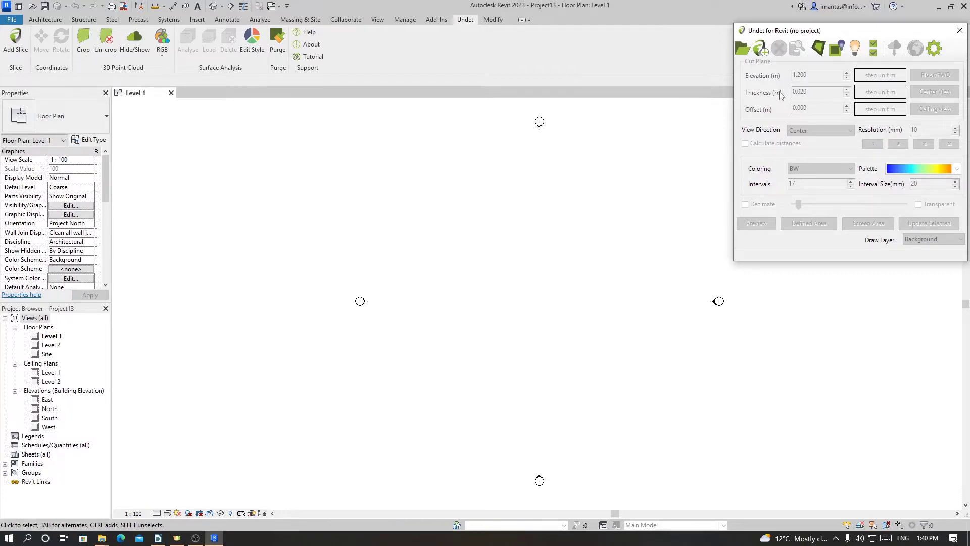
pyautogui.click(743, 49)
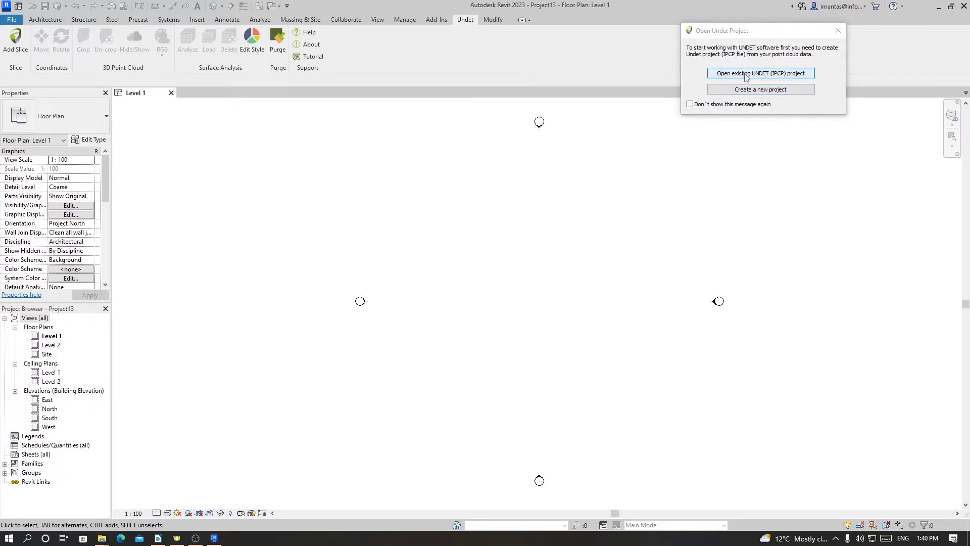
# - Open Canford_external_ground_and_first_floors.ipcp at undefined coordinates near the survey base point
pyautogui.click(747, 75)
pyautogui.click(638, 122)
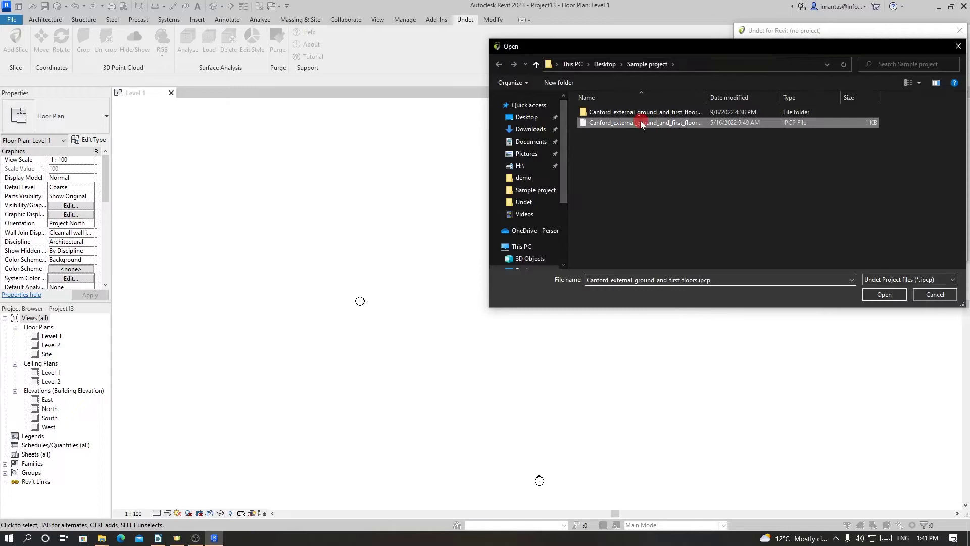
pyautogui.click(866, 298)
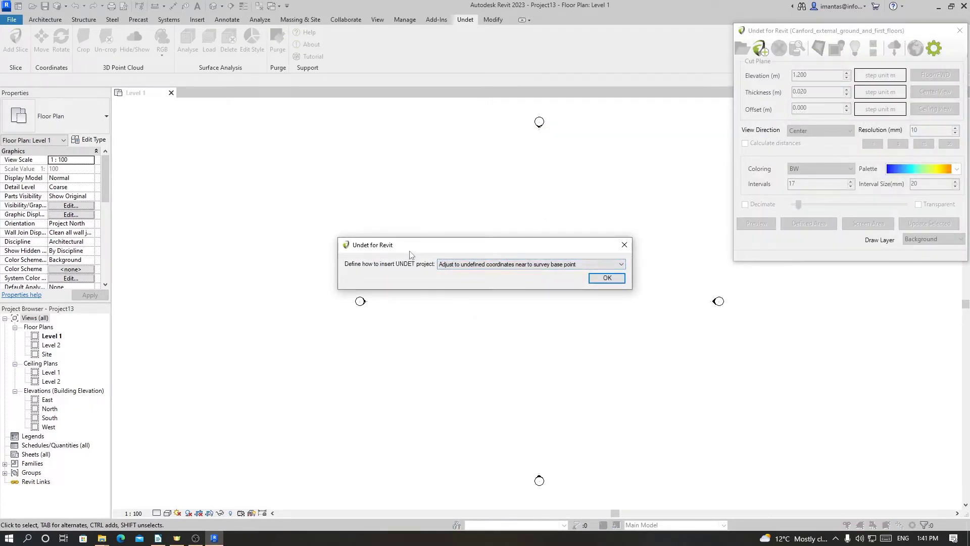
pyautogui.click(467, 266)
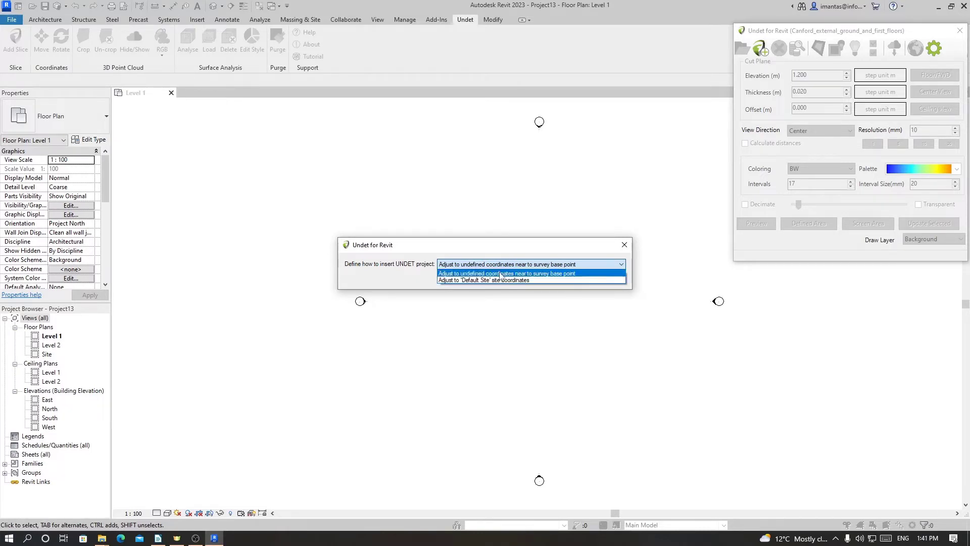
pyautogui.click(480, 273)
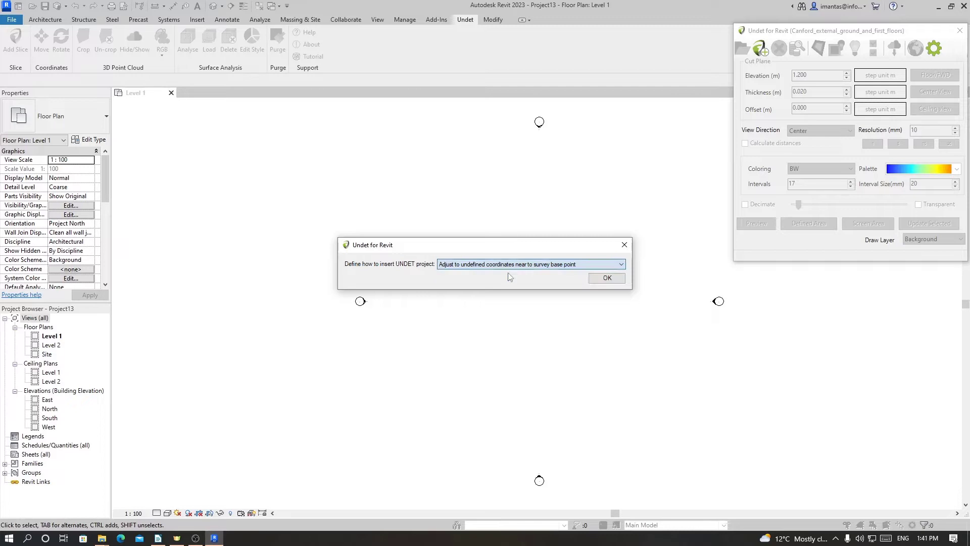
pyautogui.click(604, 276)
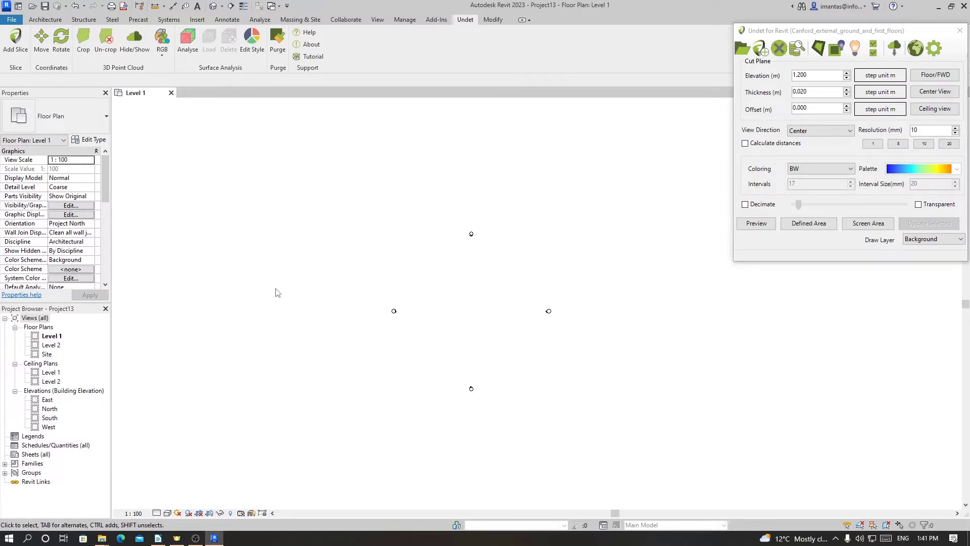
# - Switch to the Site plan, close Level 1, and generate the Undet slice preview image there
pyautogui.doubleClick(47, 354)
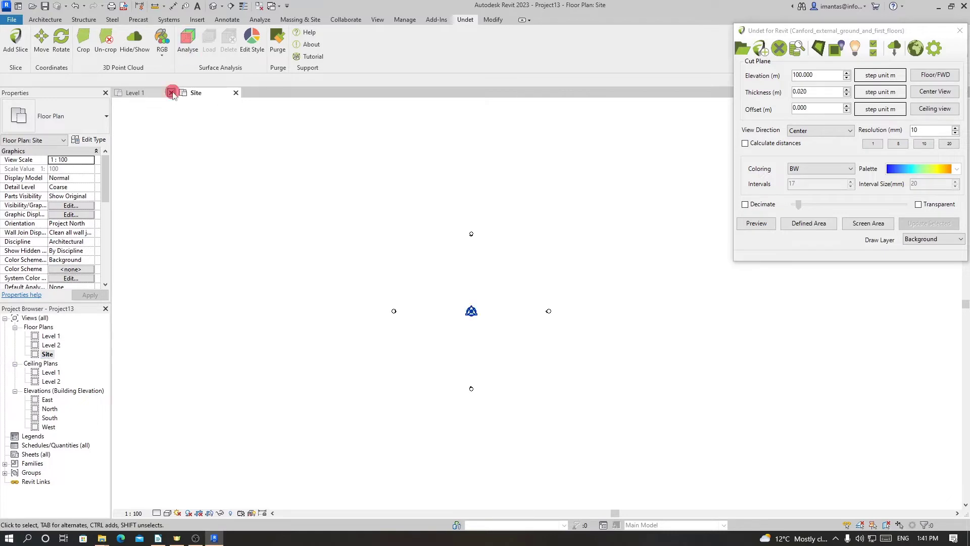
pyautogui.click(172, 93)
pyautogui.scroll(-3, 345, 295)
pyautogui.click(756, 223)
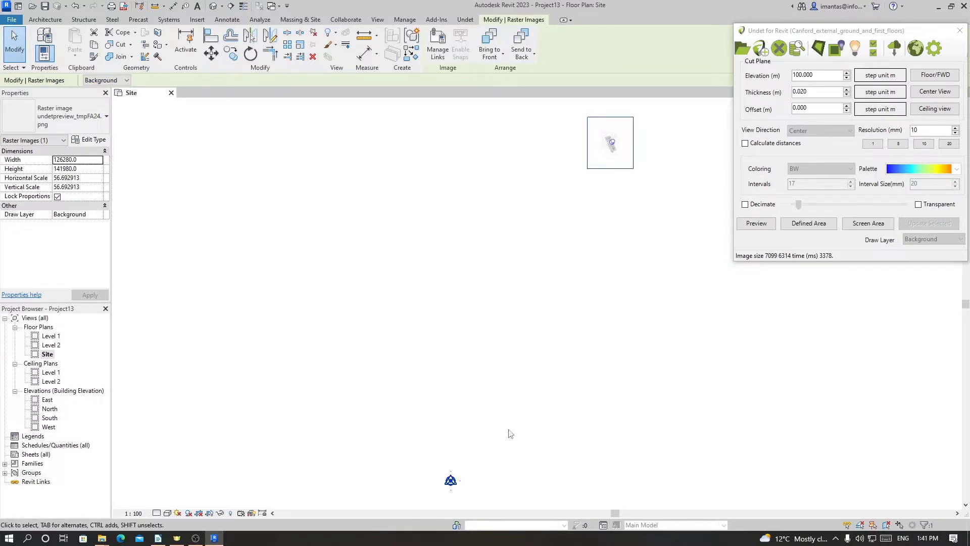
pyautogui.click(592, 366)
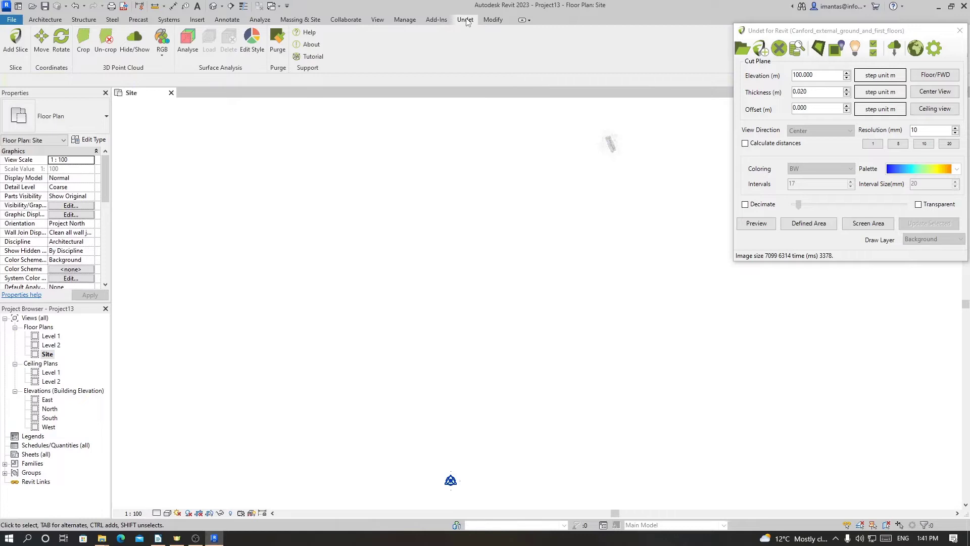
# - Move the slice raster from a point on the building to the site's centre point
pyautogui.click(41, 38)
pyautogui.scroll(5, 581, 162)
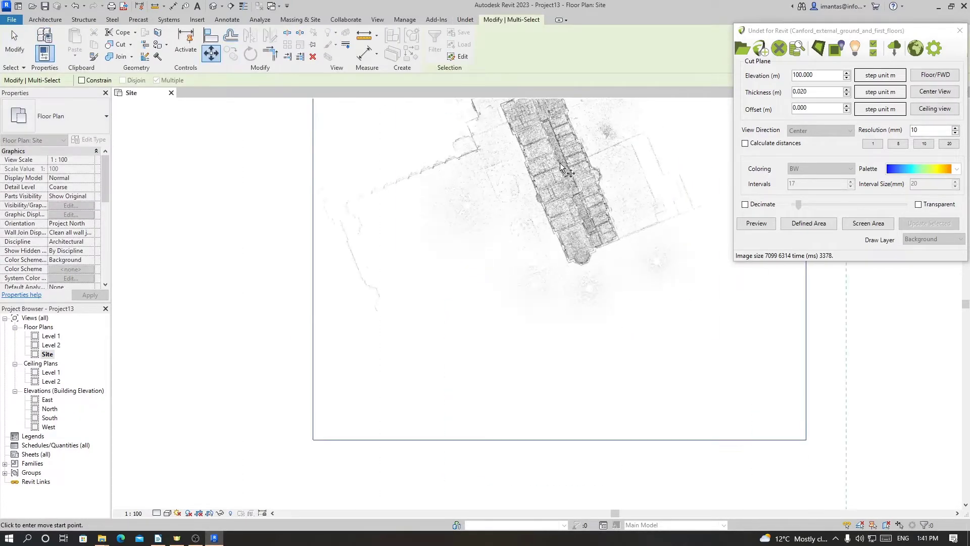
pyautogui.click(563, 157)
pyautogui.scroll(-8, 569, 149)
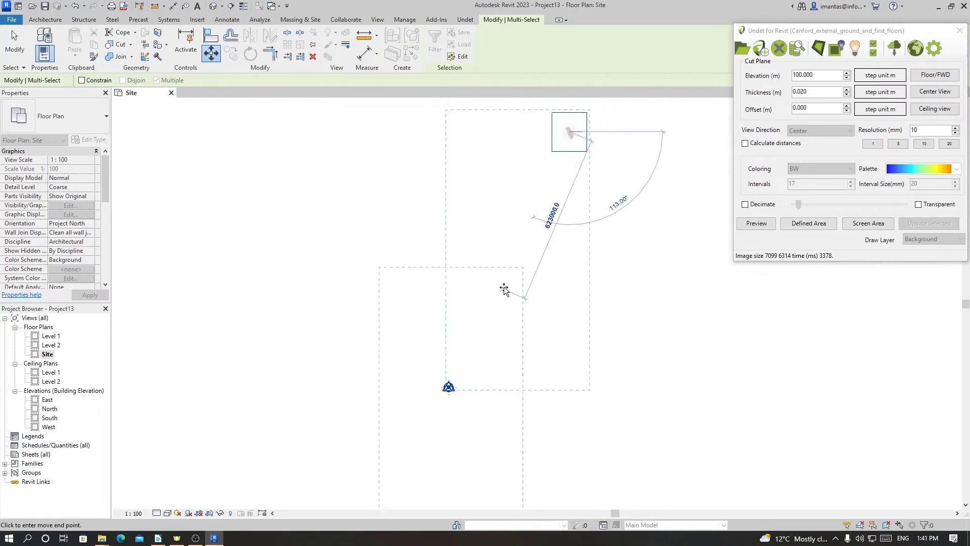
pyautogui.scroll(6, 461, 394)
pyautogui.click(488, 402)
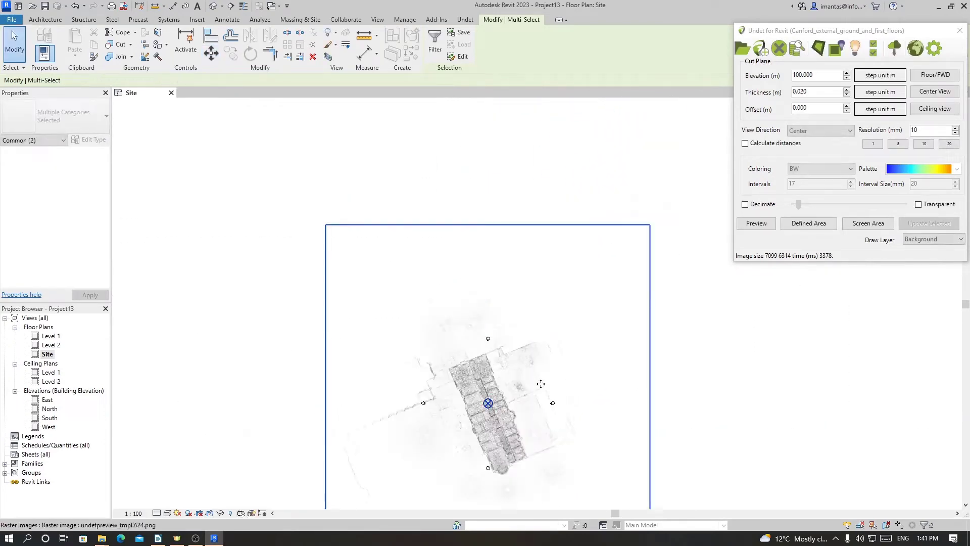
pyautogui.scroll(5, 488, 404)
pyautogui.scroll(-2, 480, 182)
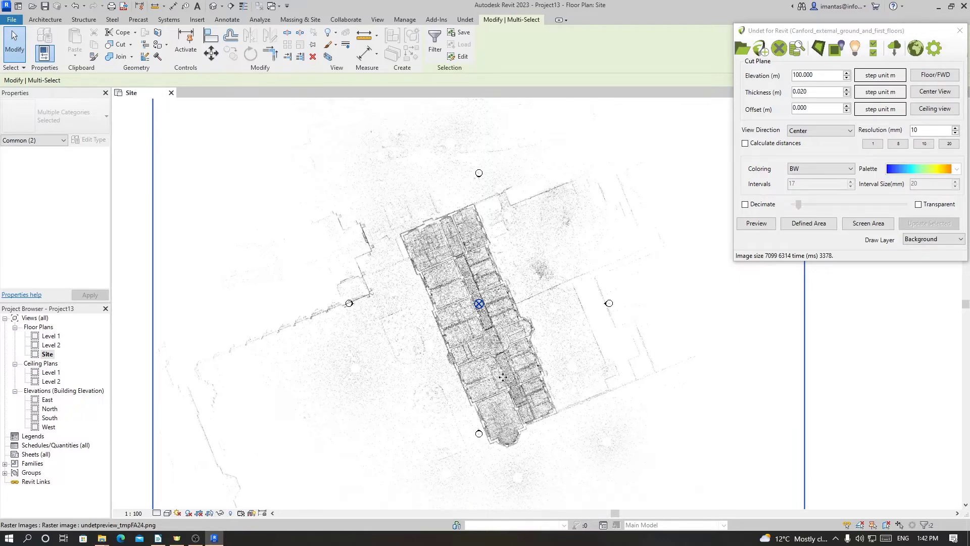
pyautogui.scroll(2, 467, 354)
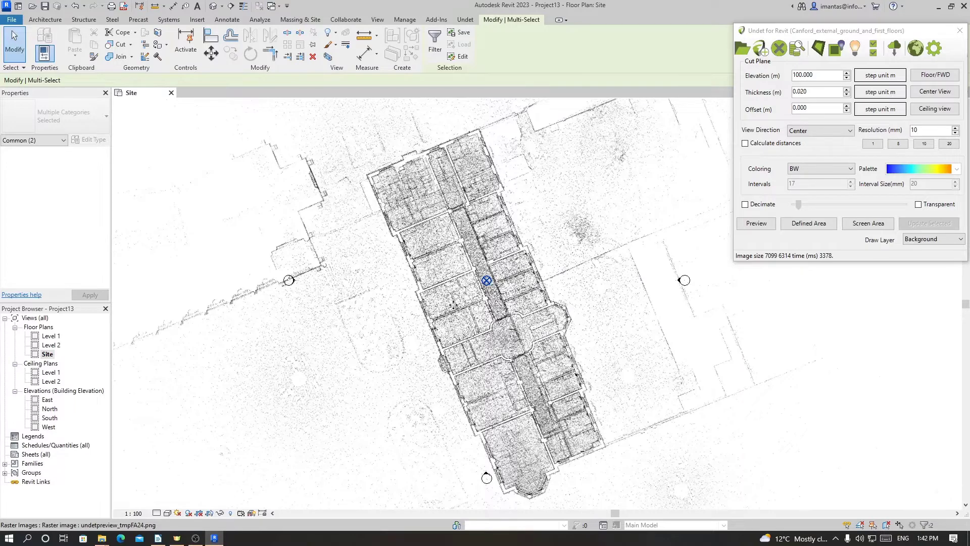
pyautogui.scroll(-2, 446, 326)
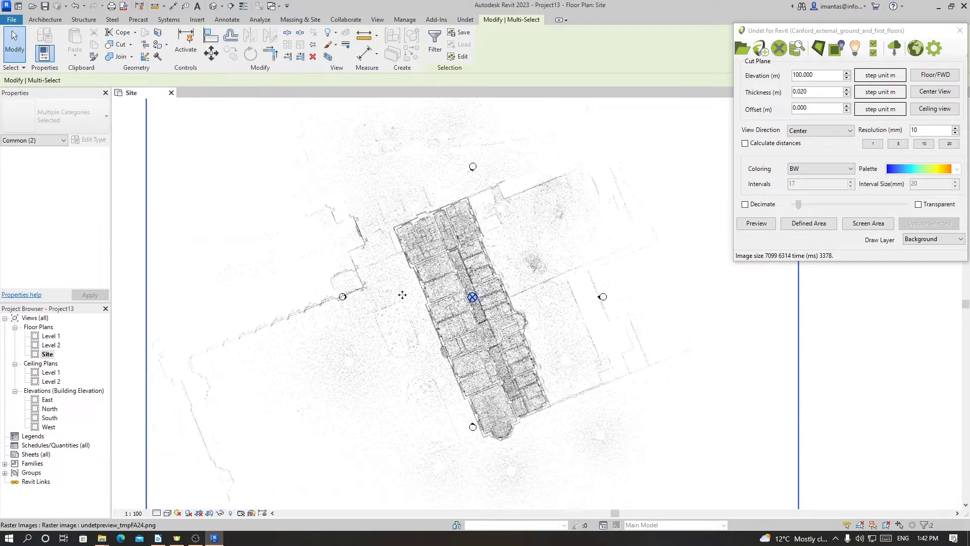
# - Draw a detail line along the slanted outer wall edge to its corner
pyautogui.click(227, 20)
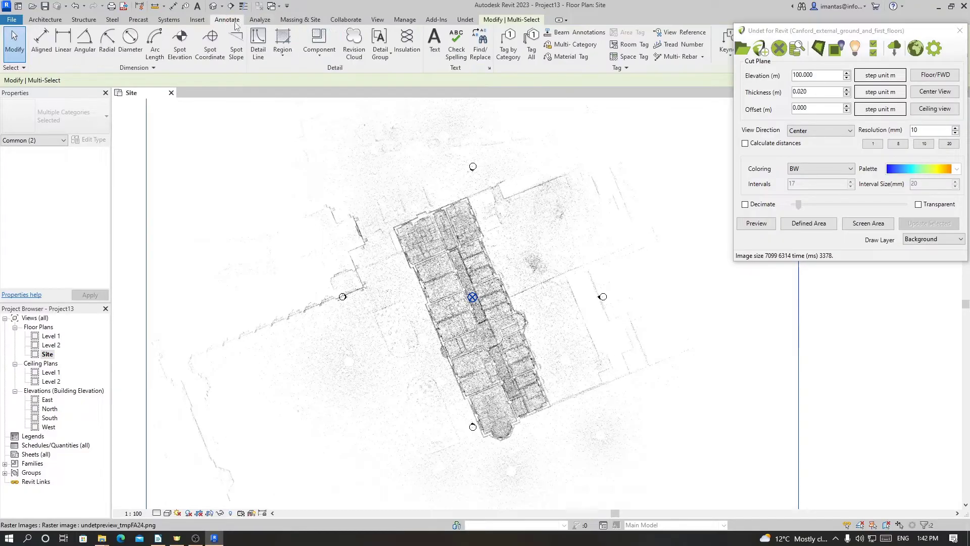
pyautogui.click(258, 46)
pyautogui.scroll(5, 343, 187)
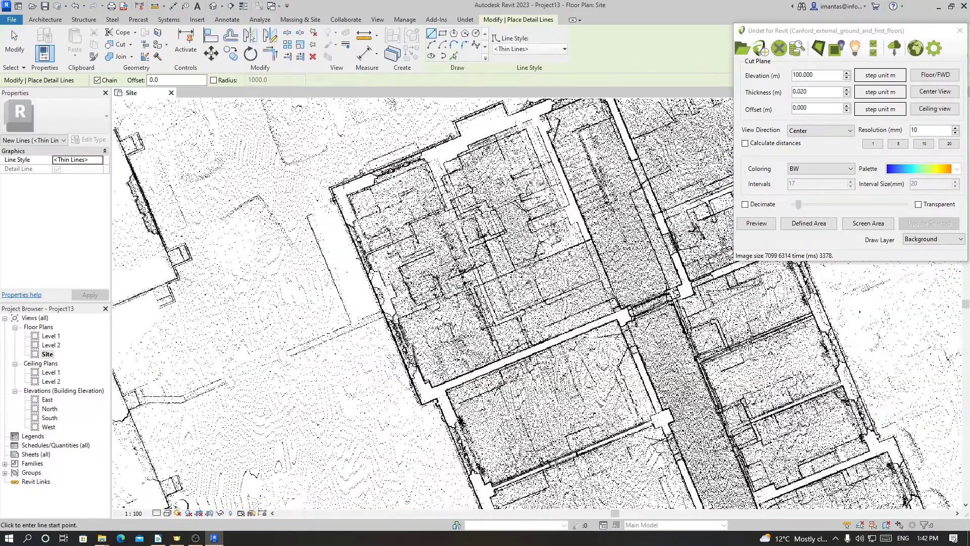
pyautogui.scroll(-3, 331, 183)
pyautogui.scroll(-5, 331, 182)
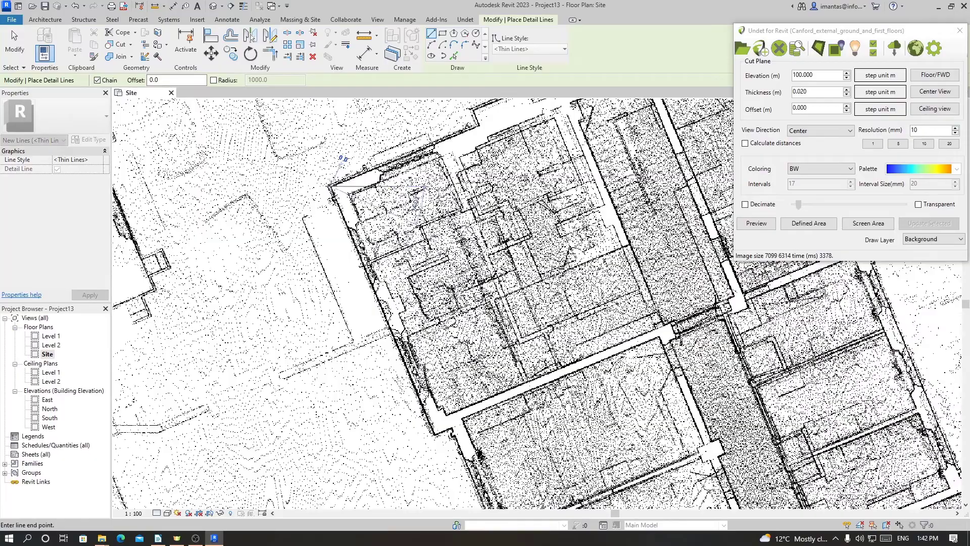
pyautogui.click(331, 182)
pyautogui.scroll(8, 432, 349)
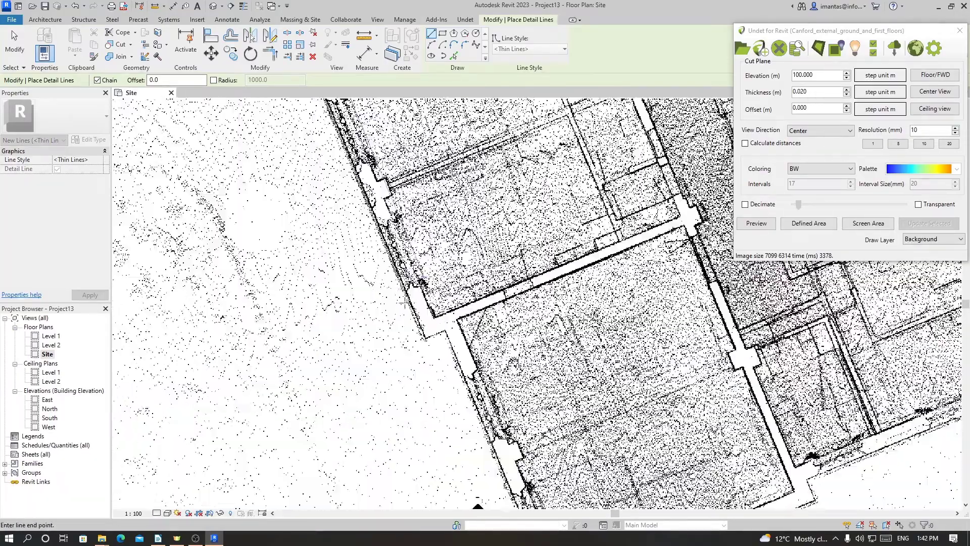
pyautogui.scroll(-4, 432, 349)
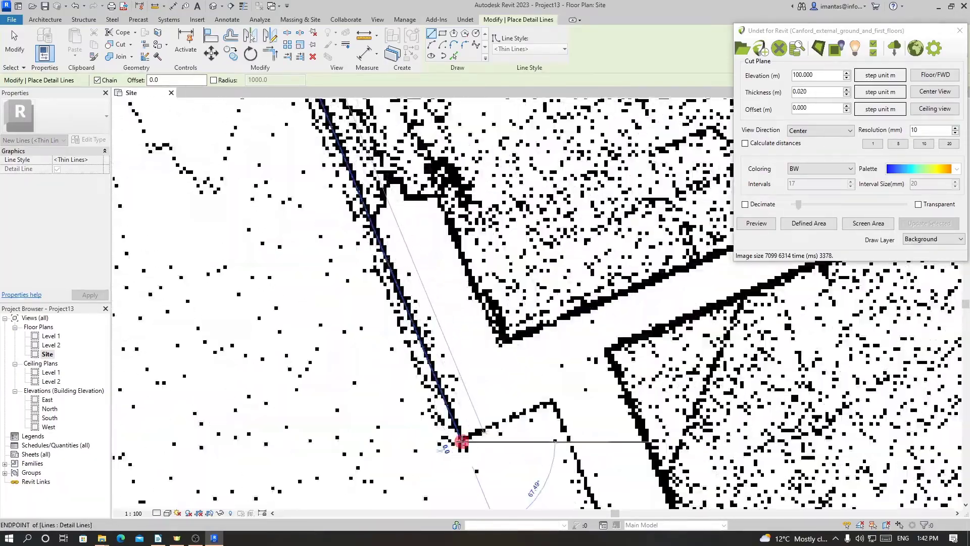
pyautogui.click(478, 417)
pyautogui.scroll(-6, 487, 406)
pyautogui.press('Escape')
pyautogui.press('Escape')
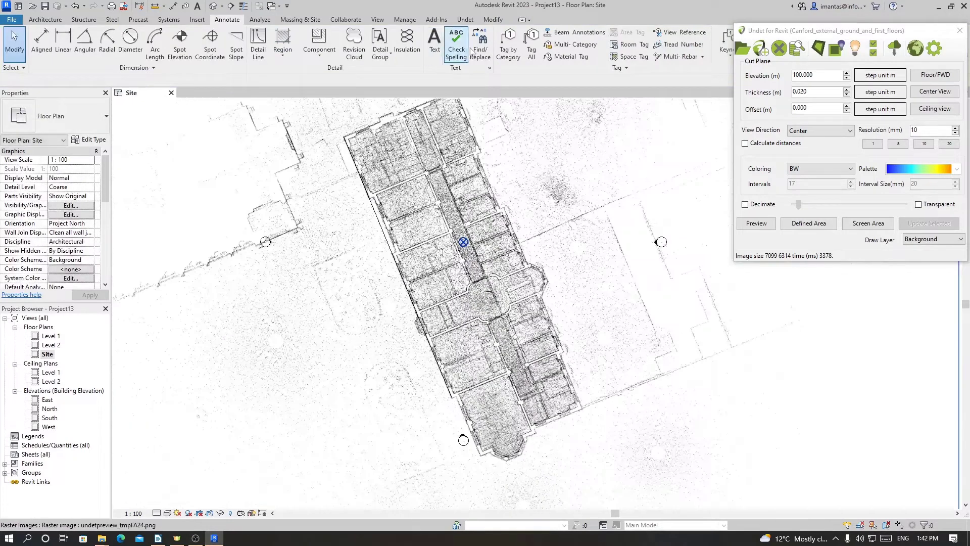
pyautogui.click(417, 217)
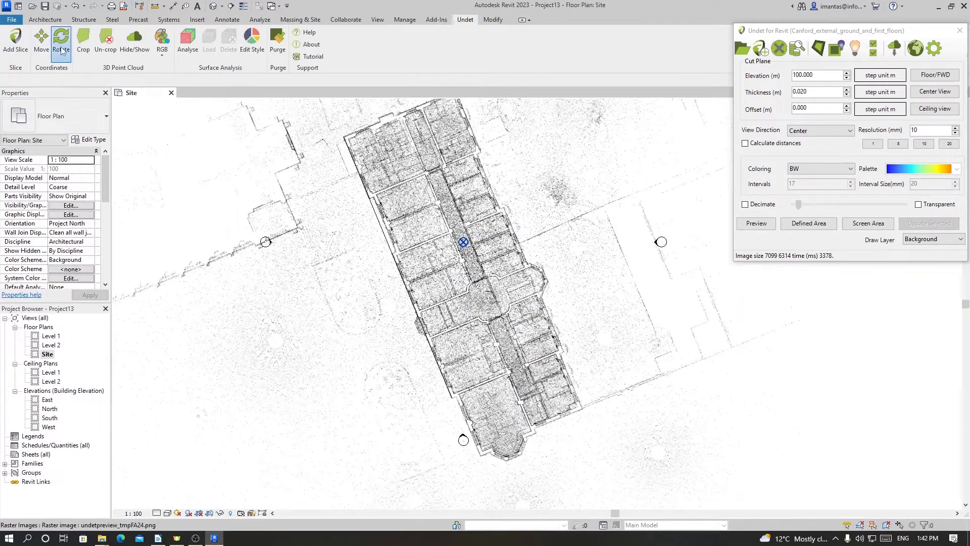
# - Rotate the slice image about the wall line's lower end so the building lies horizontal
pyautogui.press('r')
pyautogui.press('o')
pyautogui.click(463, 244)
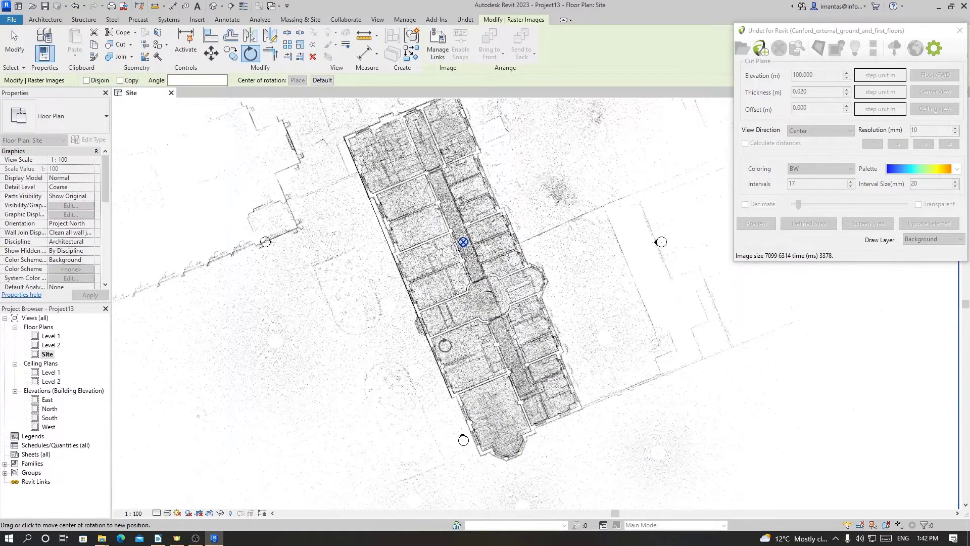
pyautogui.click(453, 396)
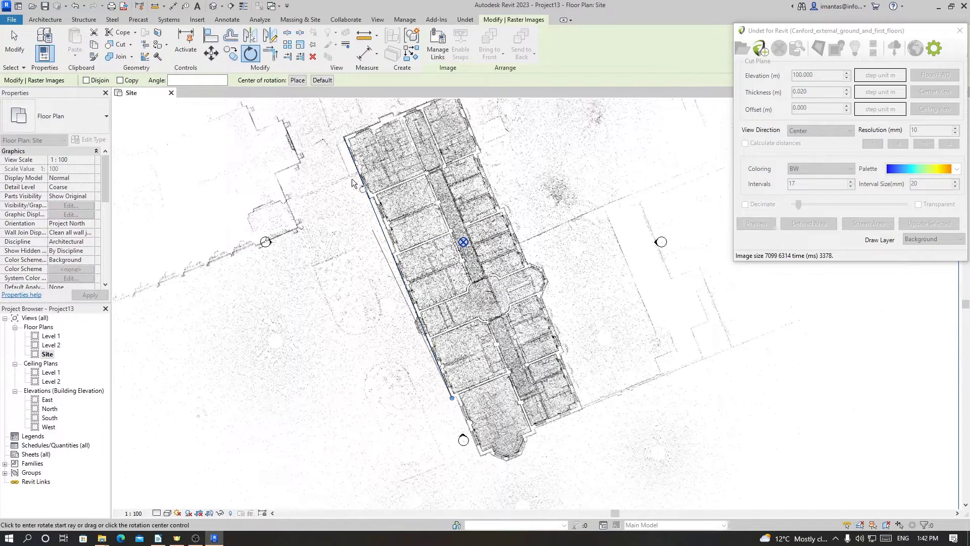
pyautogui.click(345, 138)
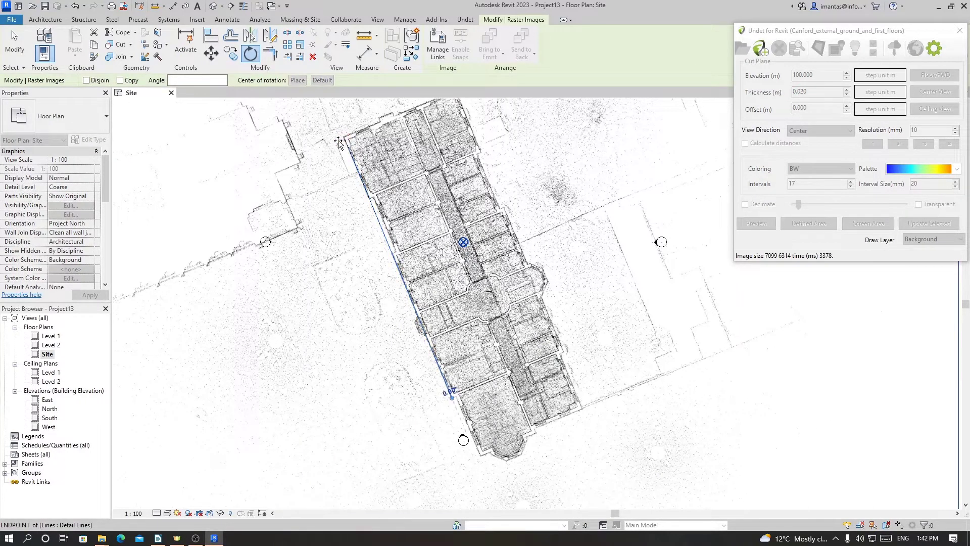
pyautogui.click(232, 400)
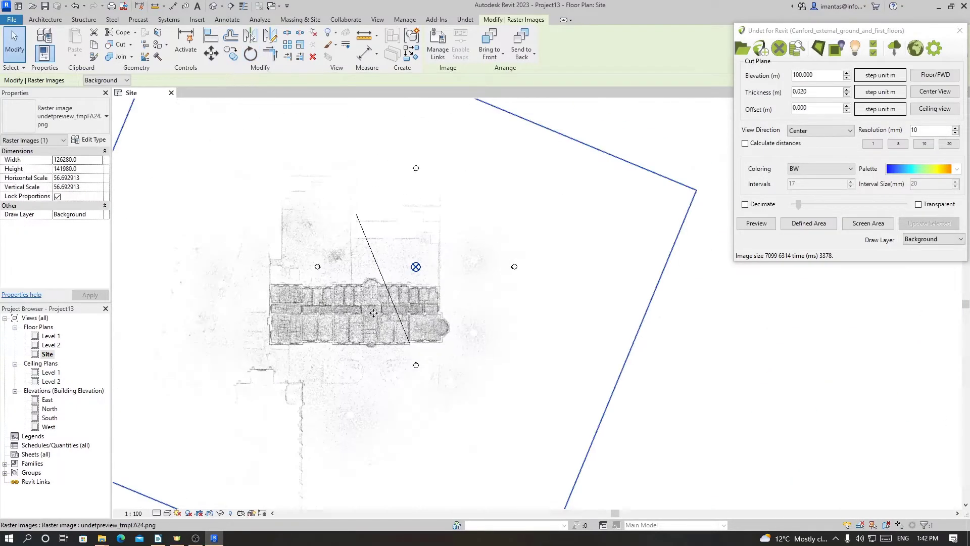
# - Clear the leftover selections around the rotated building plan
pyautogui.press('Escape')
pyautogui.click(408, 277)
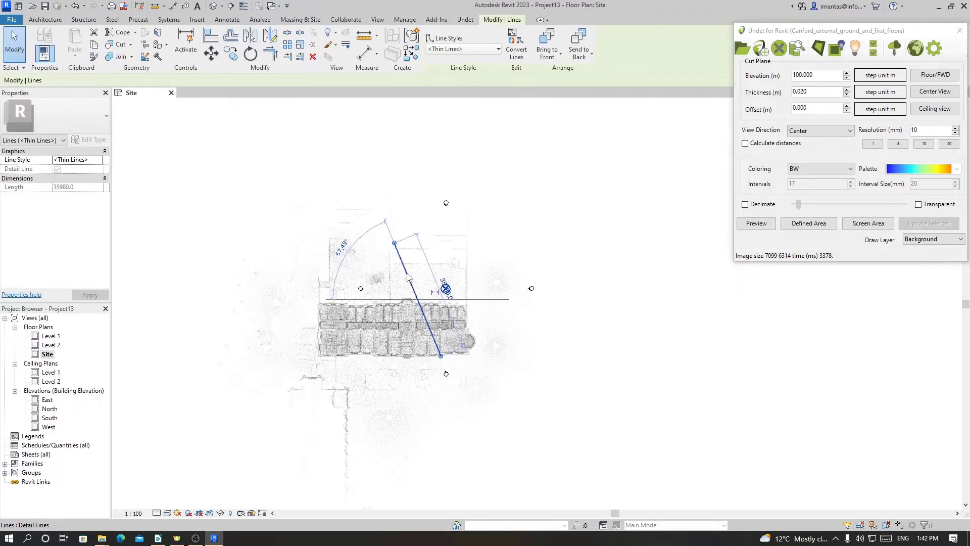
pyautogui.press('Escape')
pyautogui.scroll(2, 395, 325)
pyautogui.click(395, 326)
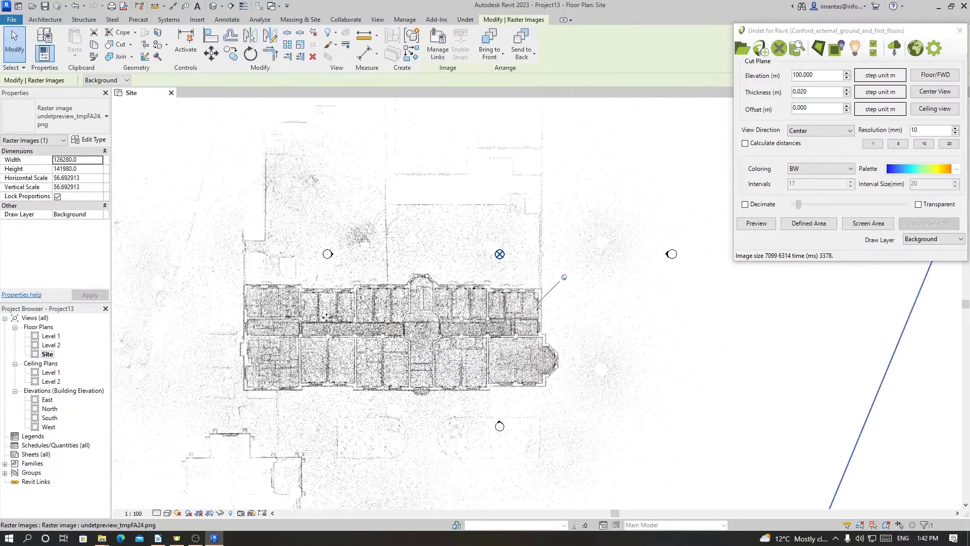
pyautogui.press('Escape')
pyautogui.scroll(-1, 377, 338)
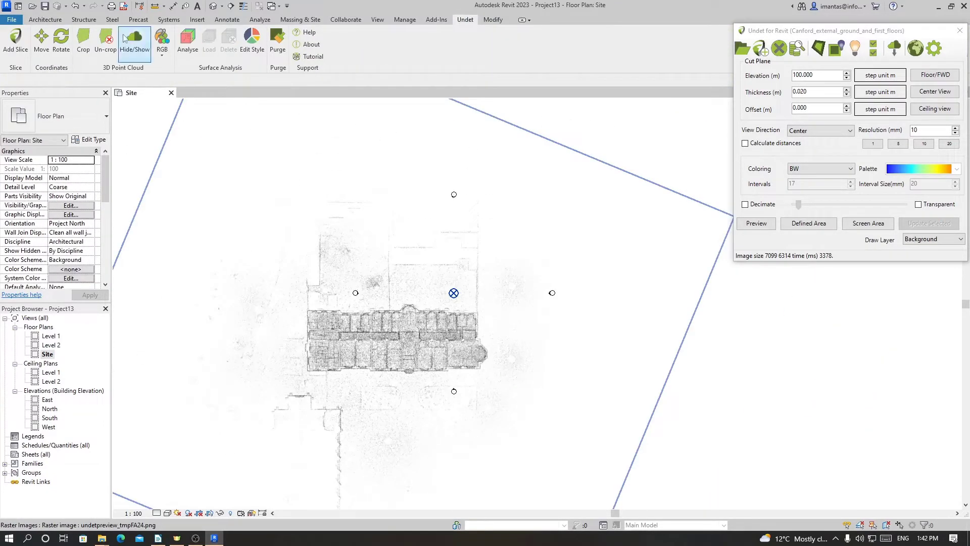
# - Move the point cloud from a building reference point onto the project base point
pyautogui.click(42, 42)
pyautogui.click(392, 337)
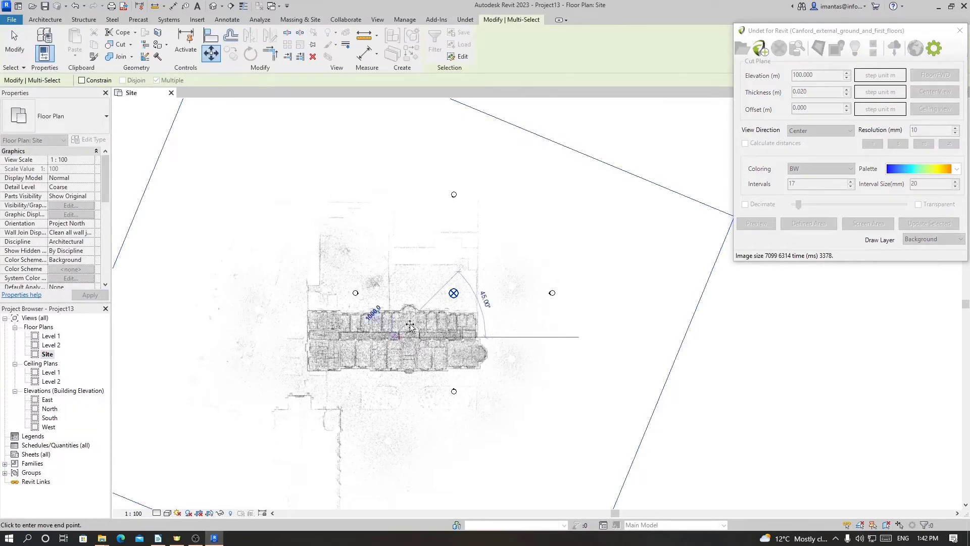
pyautogui.click(454, 295)
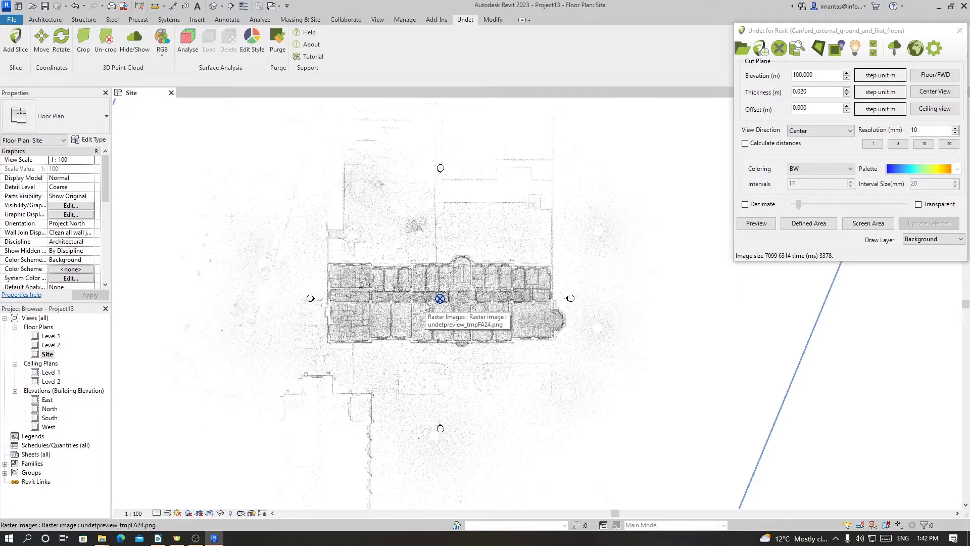
pyautogui.scroll(4, 426, 304)
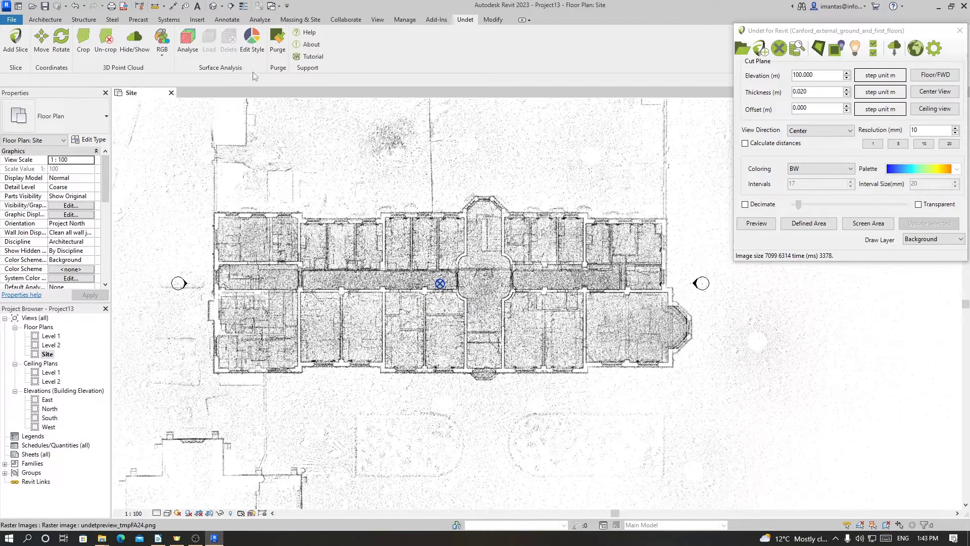
# - Draw a horizontal section from west to east across the building
pyautogui.click(232, 6)
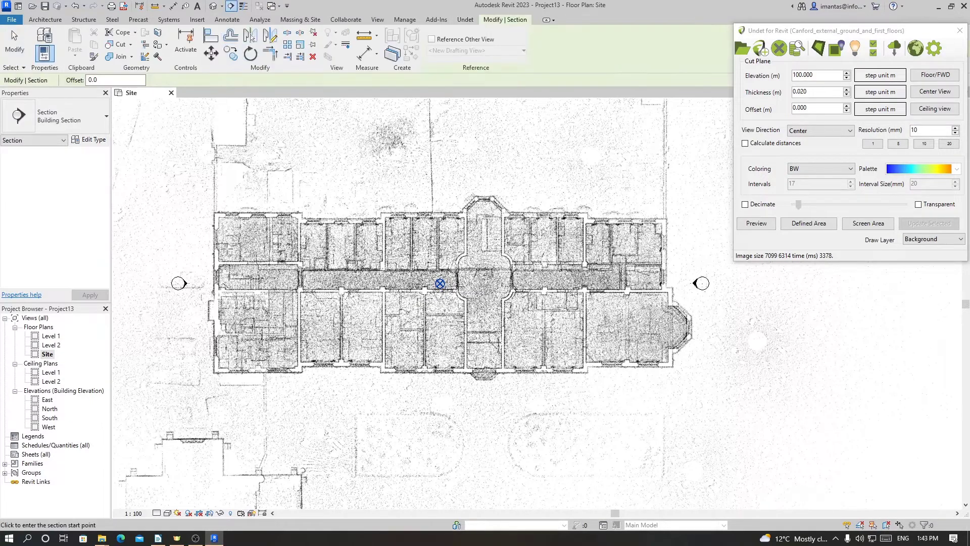
pyautogui.click(192, 282)
pyautogui.click(702, 282)
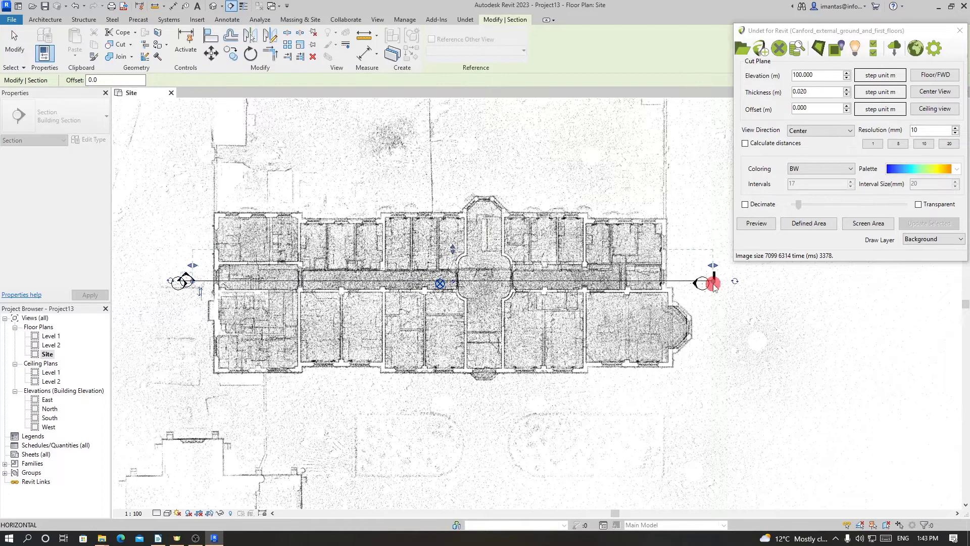
pyautogui.press('Escape')
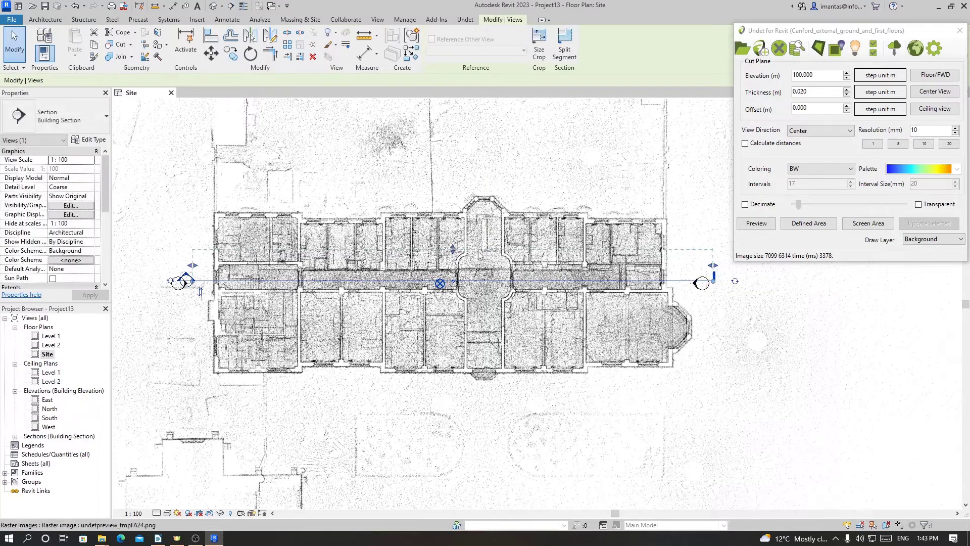
# - Open the Section 1 view and generate its Undet point cloud slice preview
pyautogui.rightClick(475, 281)
pyautogui.click(541, 310)
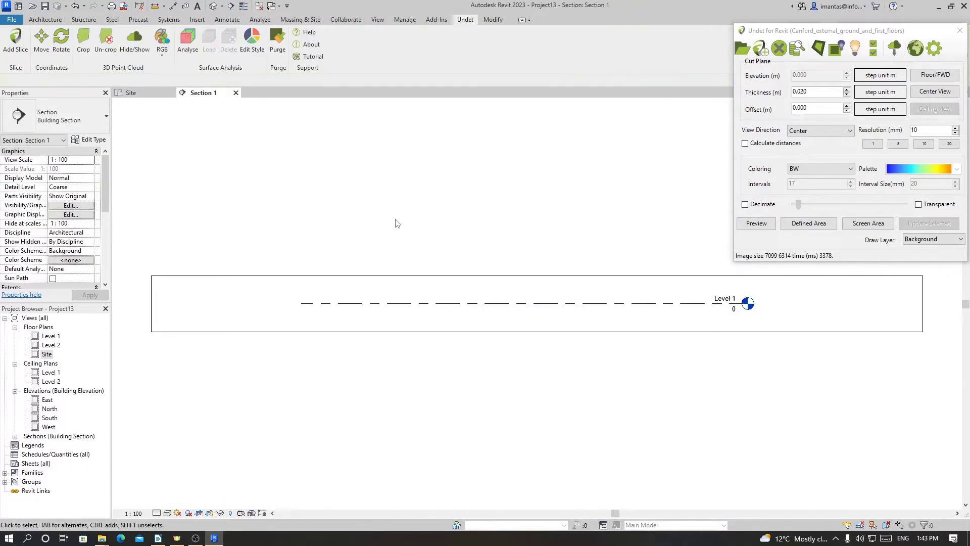
pyautogui.click(130, 92)
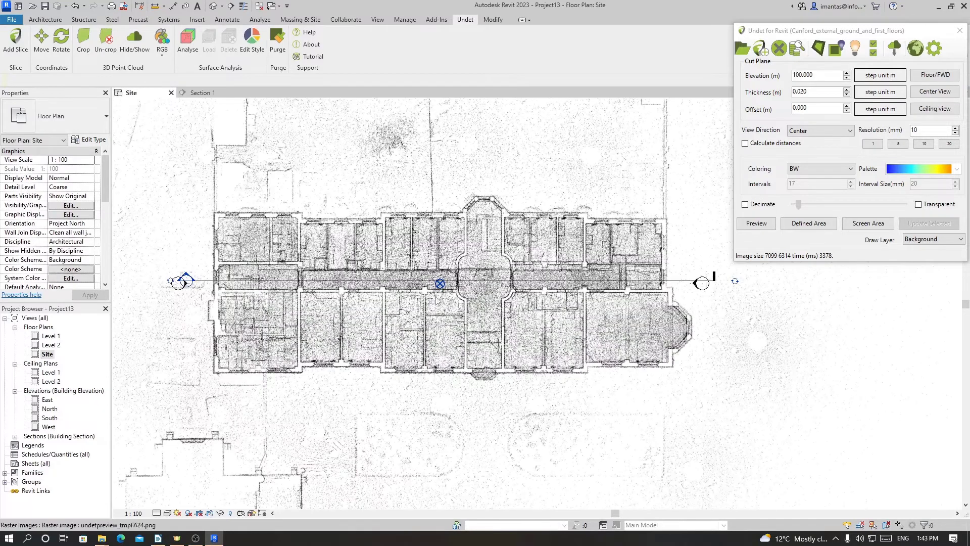
pyautogui.click(200, 92)
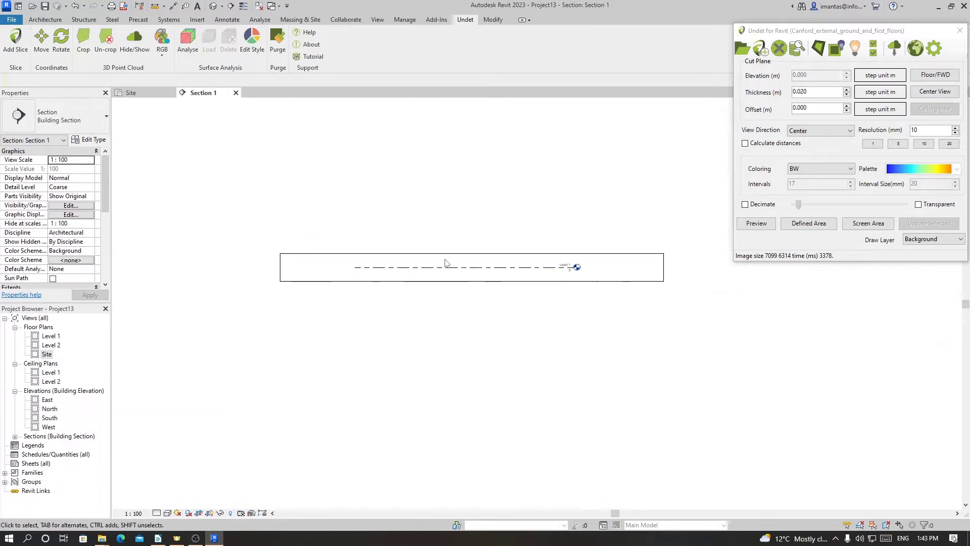
pyautogui.click(756, 223)
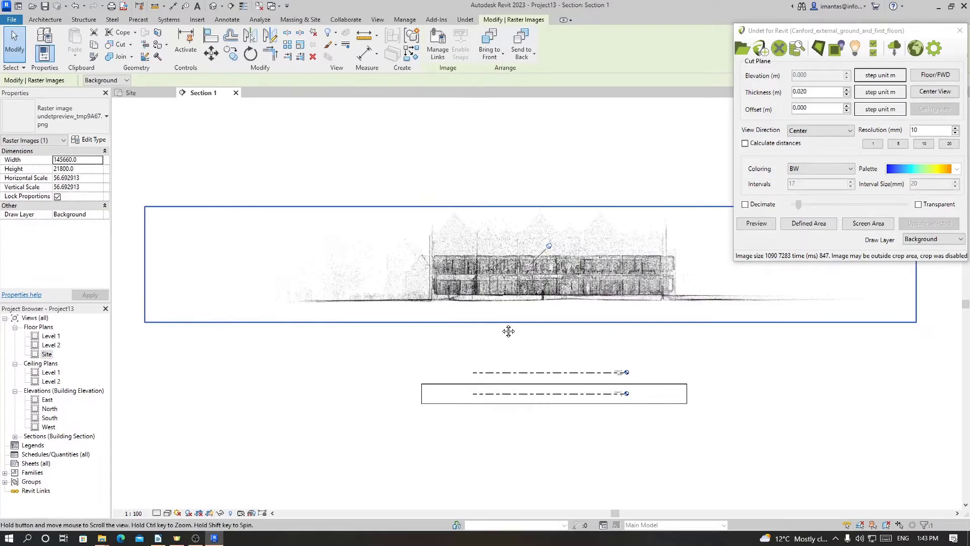
pyautogui.moveTo(515, 324); pyautogui.dragTo(469, 308, button='middle')
pyautogui.scroll(4, 575, 311)
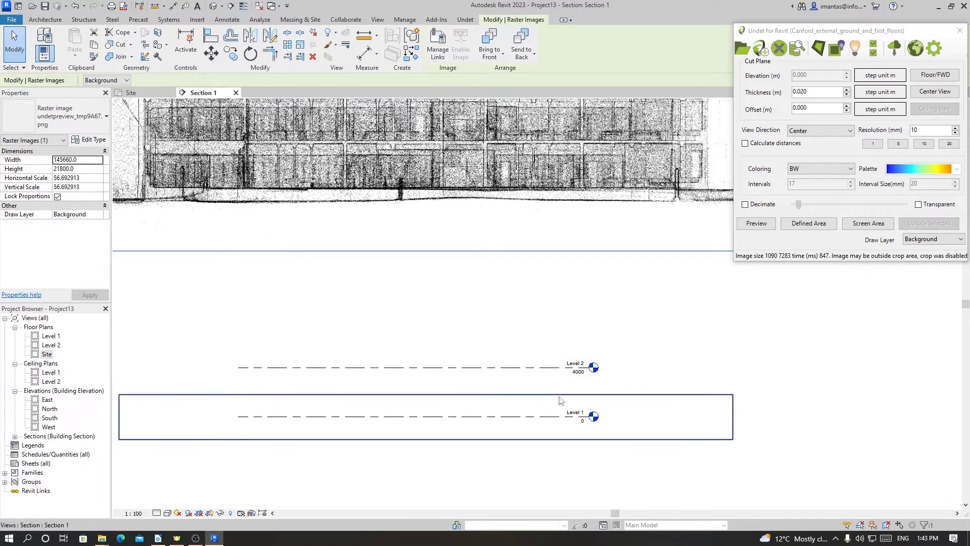
pyautogui.scroll(-3, 531, 336)
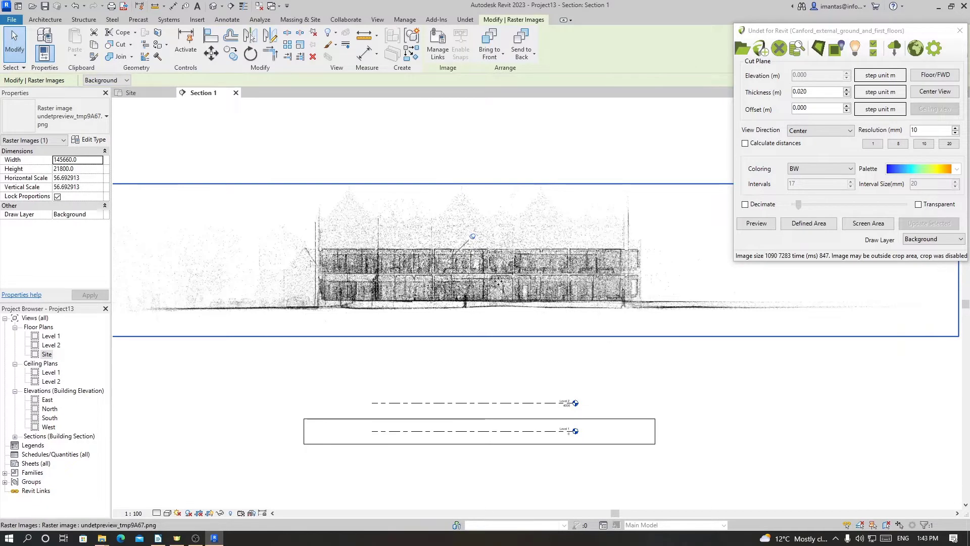
pyautogui.click(465, 19)
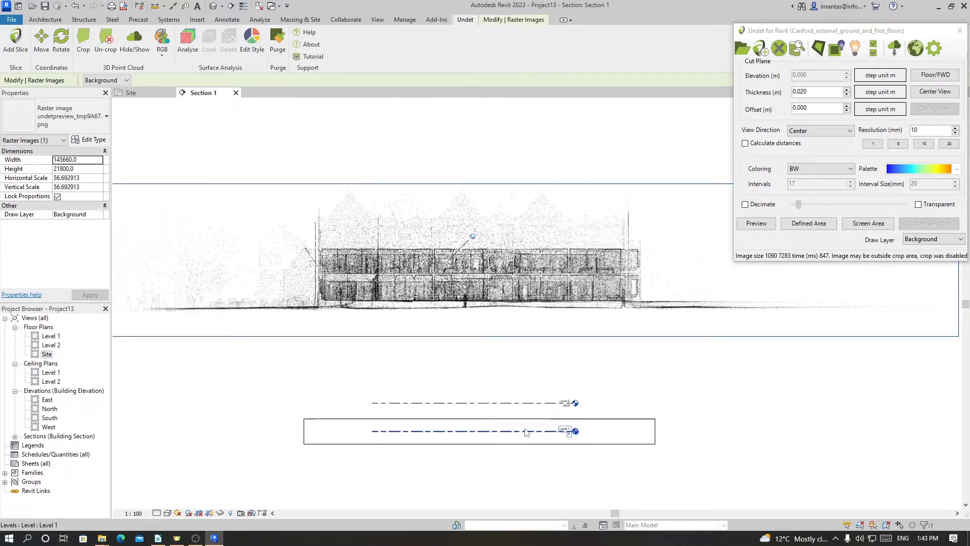
pyautogui.click(529, 403)
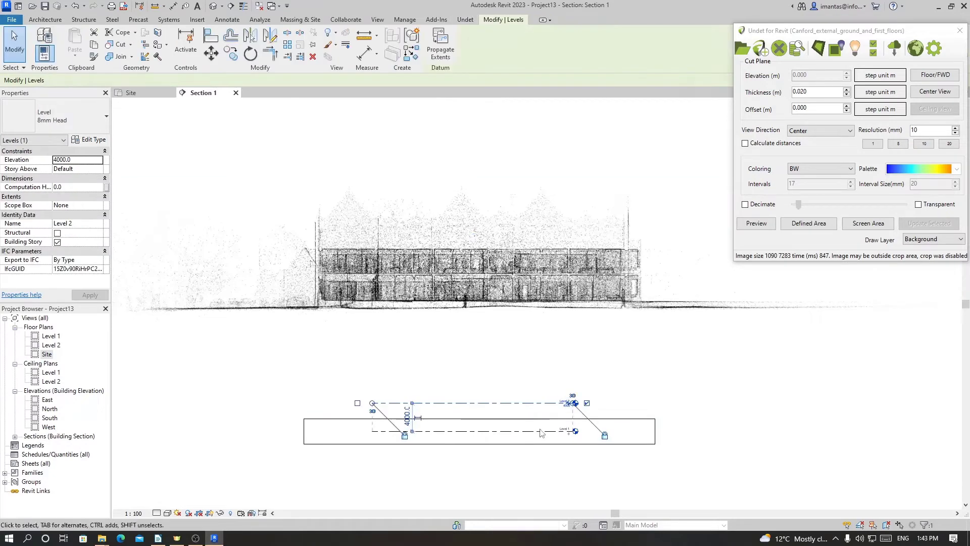
pyautogui.keyDown('ctrl'); pyautogui.click(533, 430); pyautogui.keyUp('ctrl')
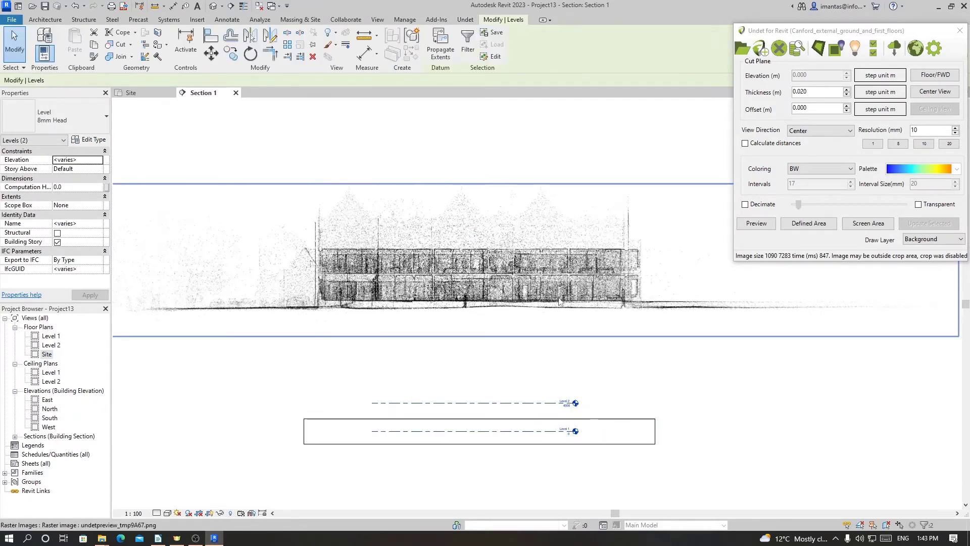
pyautogui.click(732, 399)
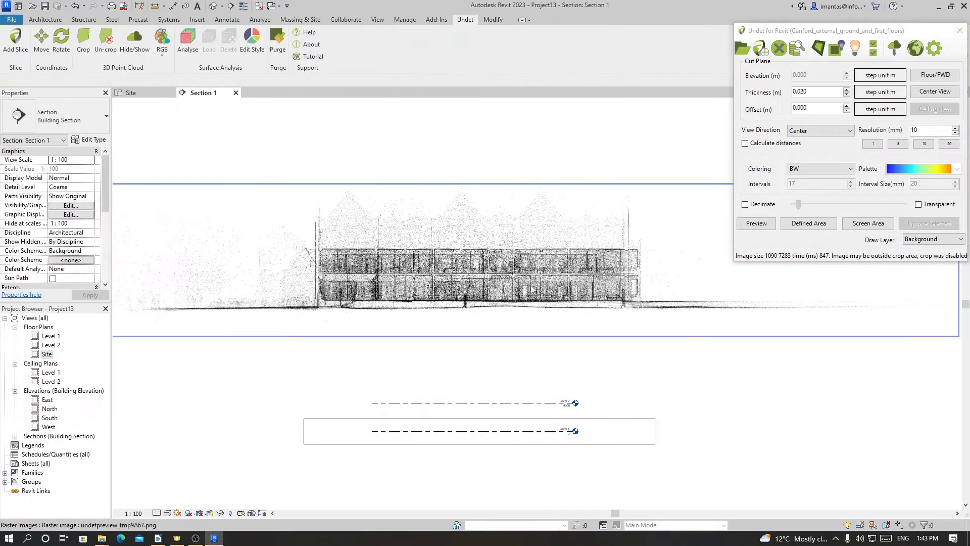
pyautogui.scroll(3, 535, 286)
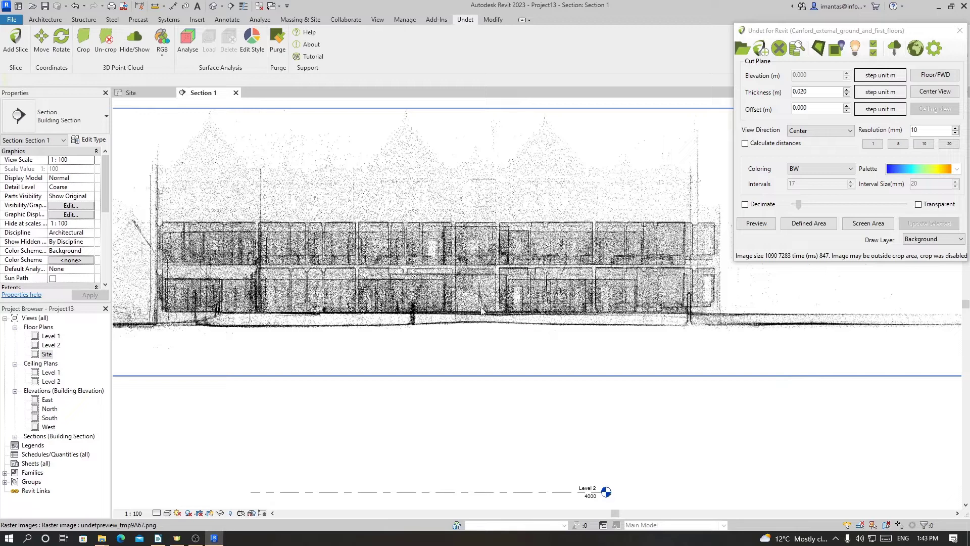
pyautogui.scroll(-3, 497, 286)
# - Centre the cut plane, pick 5 mm resolution, and slice a defined area over the building
pyautogui.click(934, 93)
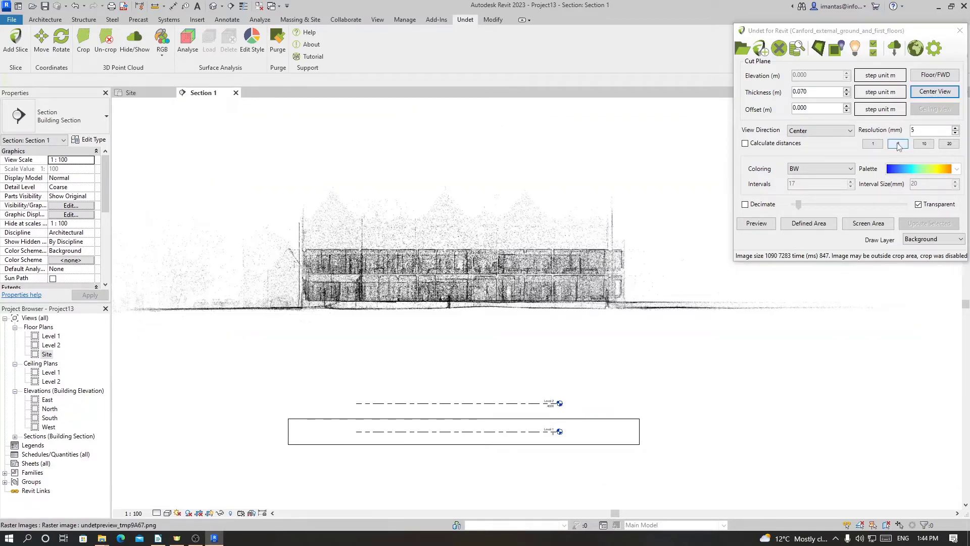
pyautogui.click(899, 144)
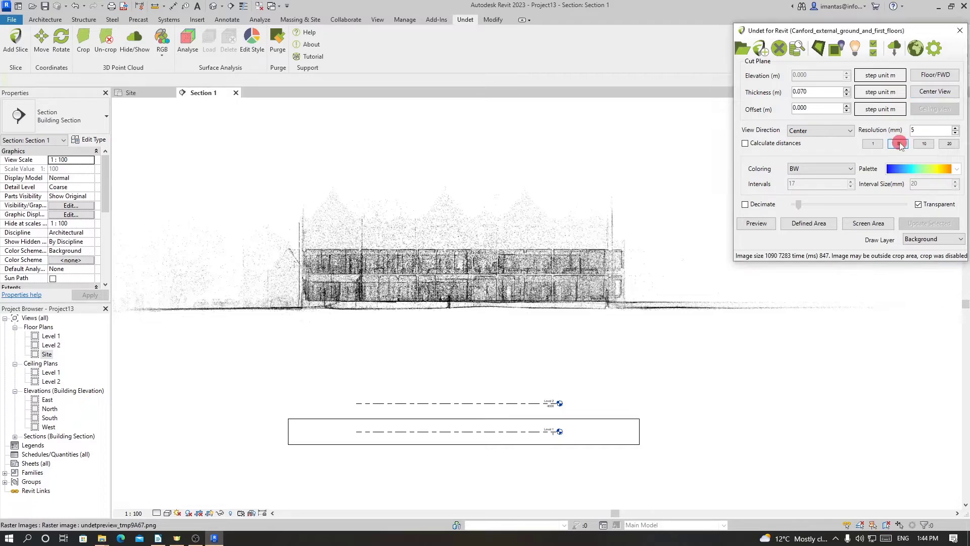
pyautogui.click(808, 224)
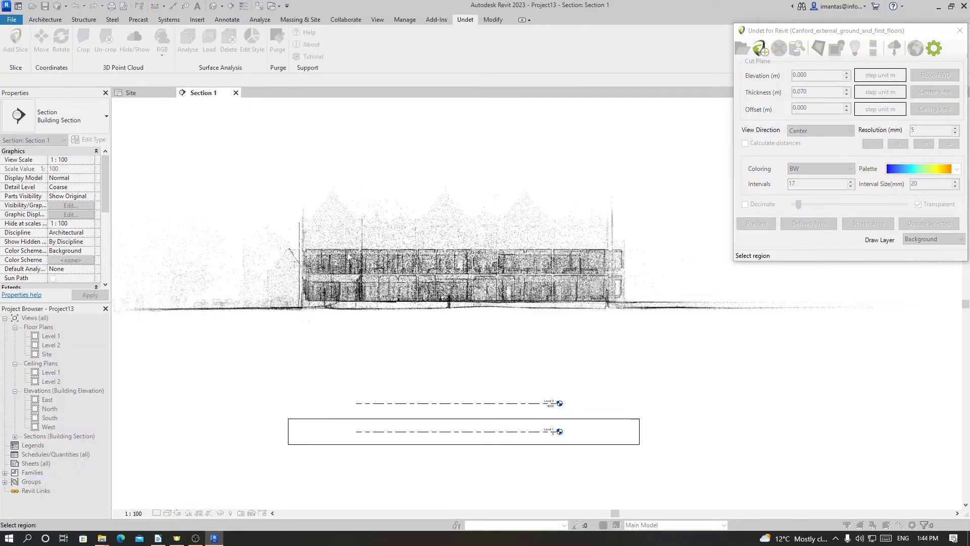
pyautogui.moveTo(243, 158)
pyautogui.mouseDown()
pyautogui.moveTo(380, 232)
pyautogui.moveTo(684, 351)
pyautogui.mouseUp()
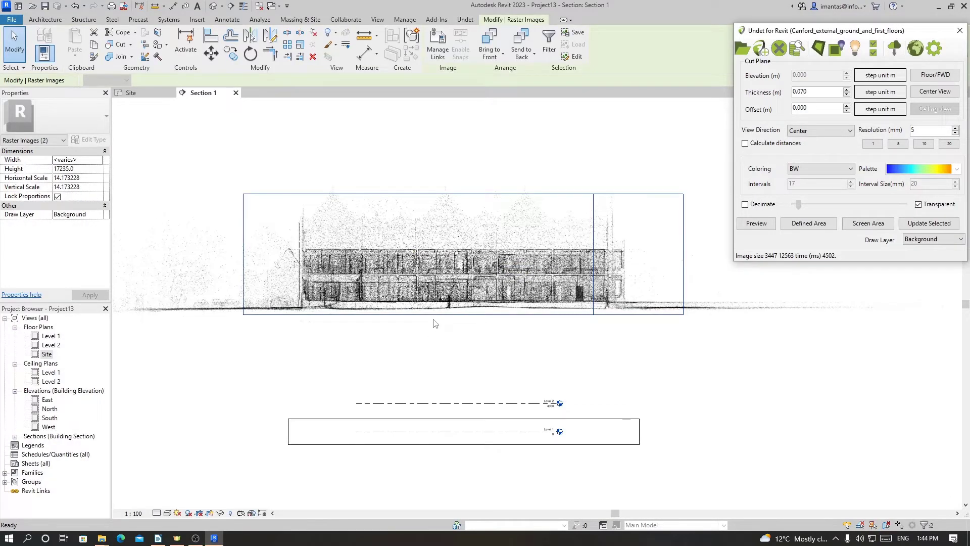
pyautogui.click(688, 364)
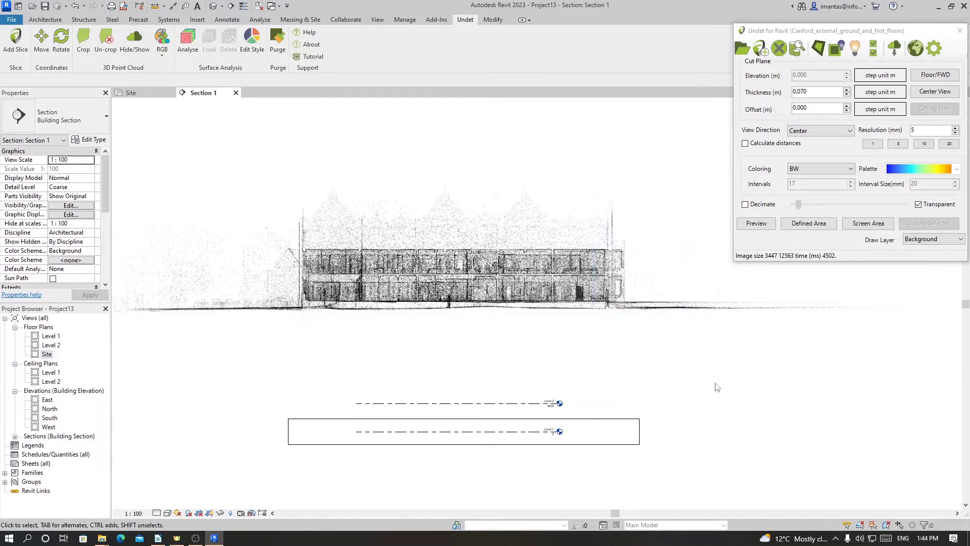
# - Hide the undetpreview_tmp9A67 raster in Raster Manager, leaving the two 0.070 m slice rasters visible
pyautogui.click(874, 48)
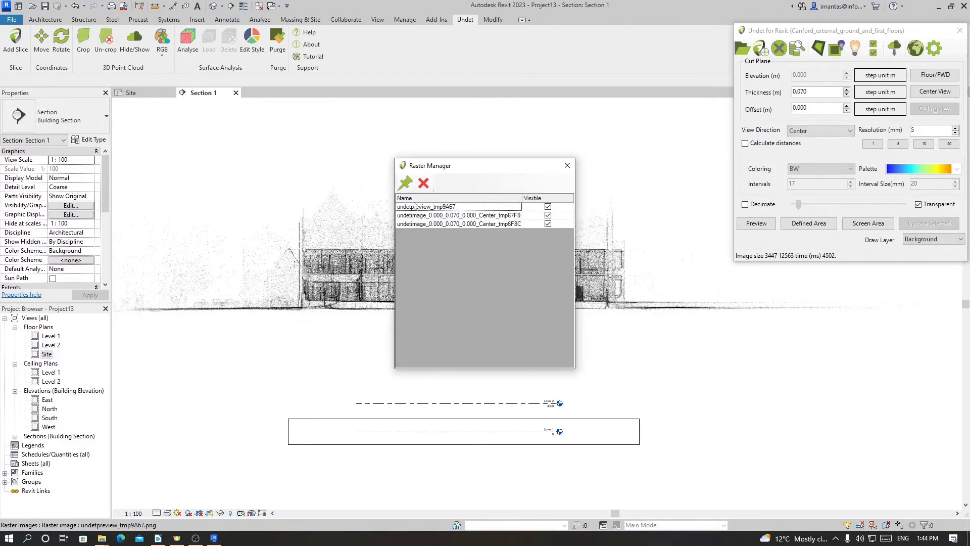
pyautogui.click(548, 206)
pyautogui.moveTo(522, 169); pyautogui.dragTo(914, 273)
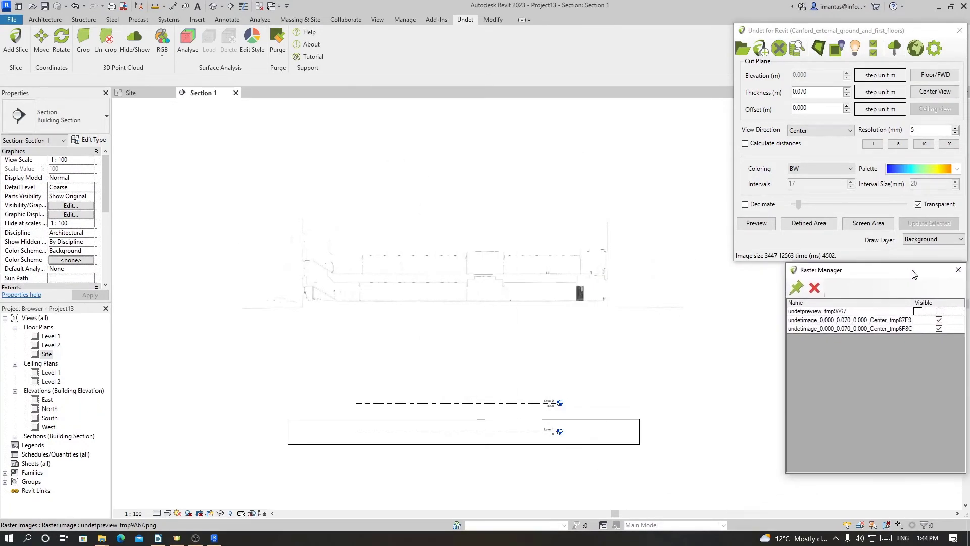
pyautogui.scroll(2, 439, 271)
pyautogui.scroll(4, 440, 271)
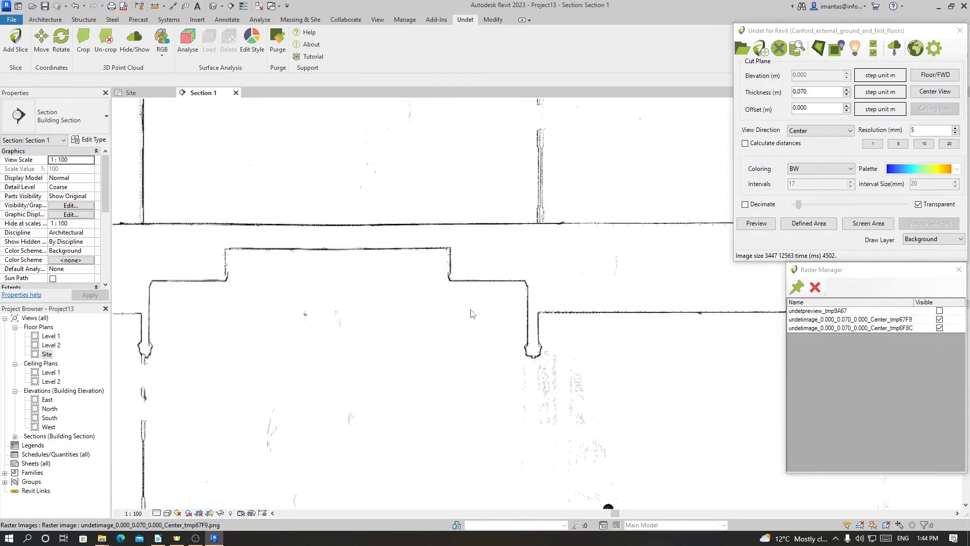
pyautogui.scroll(3, 394, 324)
pyautogui.scroll(2, 419, 282)
pyautogui.scroll(-5, 429, 300)
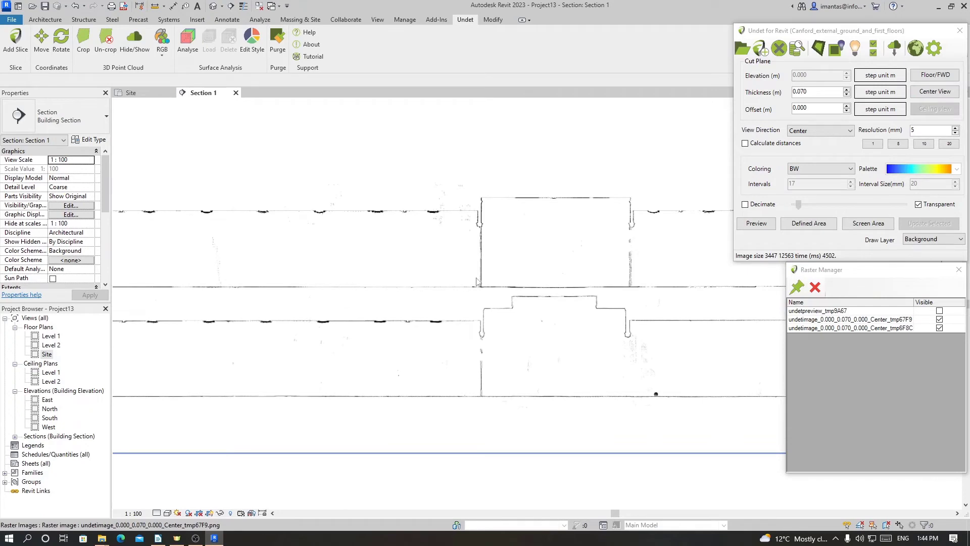
pyautogui.scroll(-6, 454, 379)
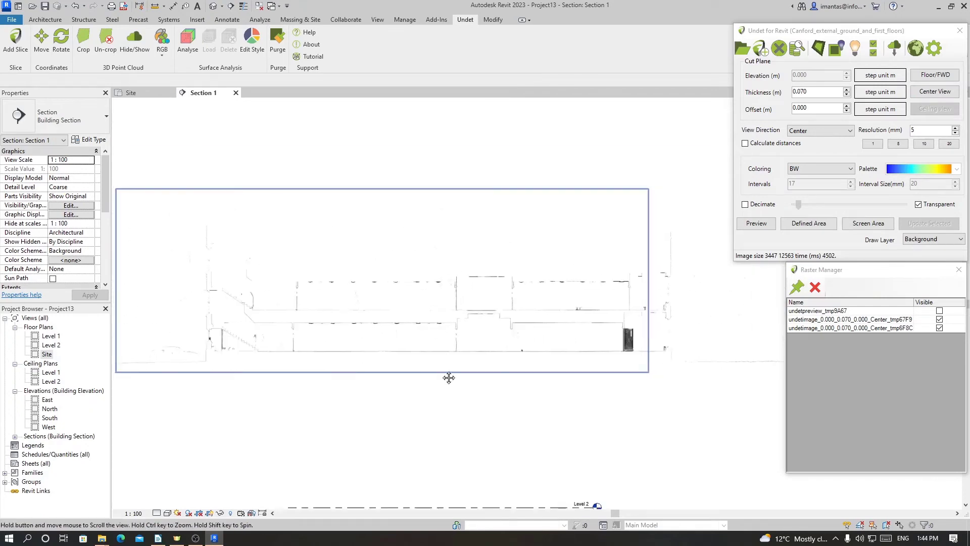
pyautogui.scroll(-2, 432, 326)
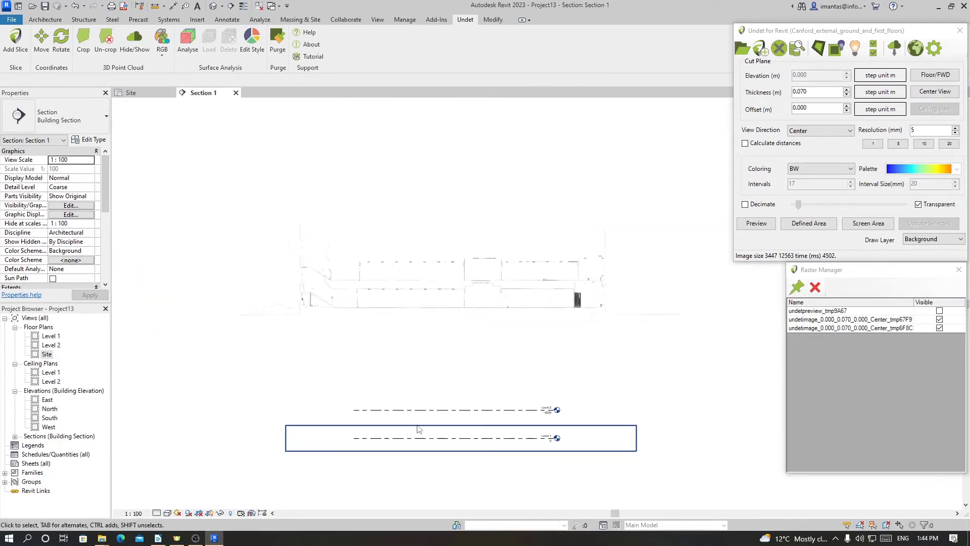
# - Move Levels 1 and 2 up into the section and align Level 1 with the ground line
pyautogui.click(460, 438)
pyautogui.keyDown('ctrl'); pyautogui.click(469, 410); pyautogui.keyUp('ctrl')
pyautogui.moveTo(469, 410); pyautogui.dragTo(494, 310)
pyautogui.scroll(5, 487, 324)
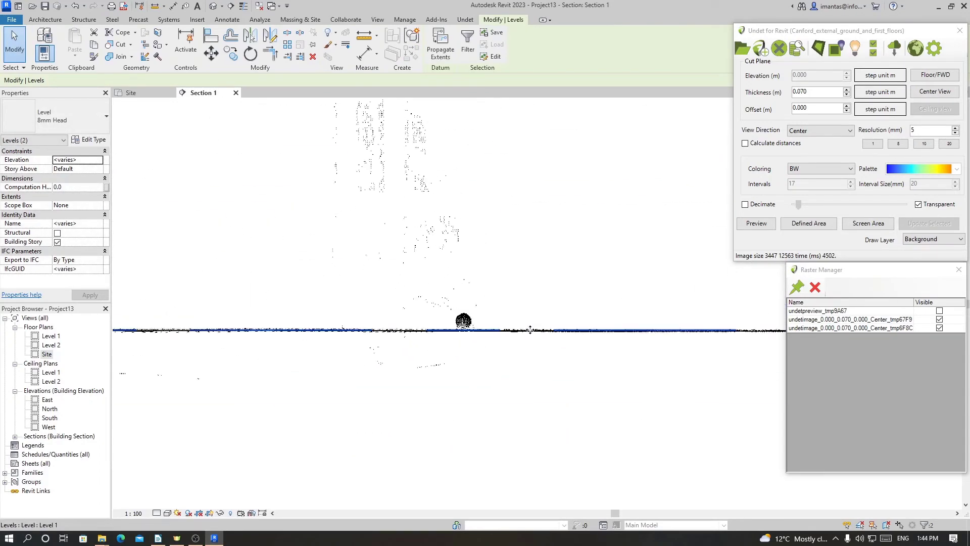
pyautogui.click(465, 336)
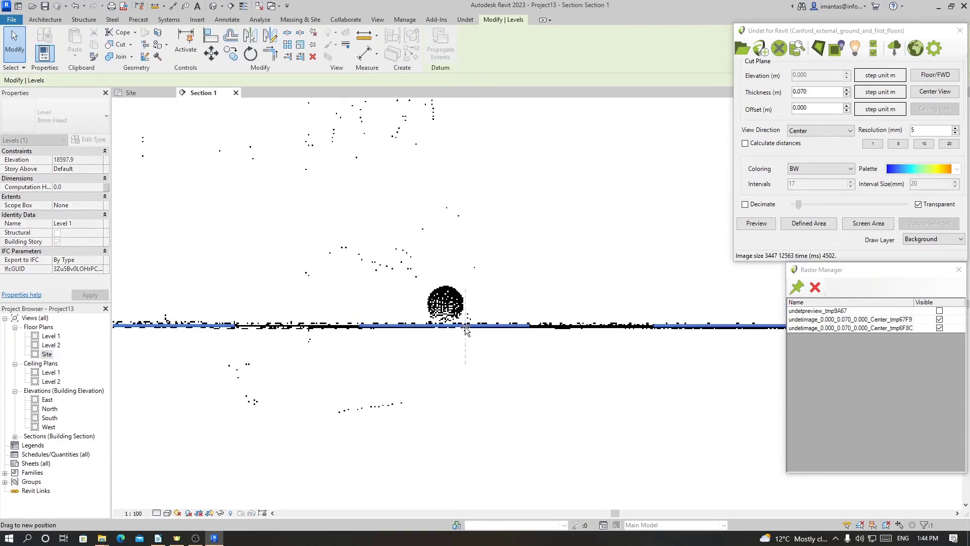
pyautogui.moveTo(464, 326); pyautogui.dragTo(435, 358, button='middle')
pyautogui.scroll(-4, 505, 303)
# - Place Level 2 on the scanned first floor line at elevation 22547.1
pyautogui.click(487, 303)
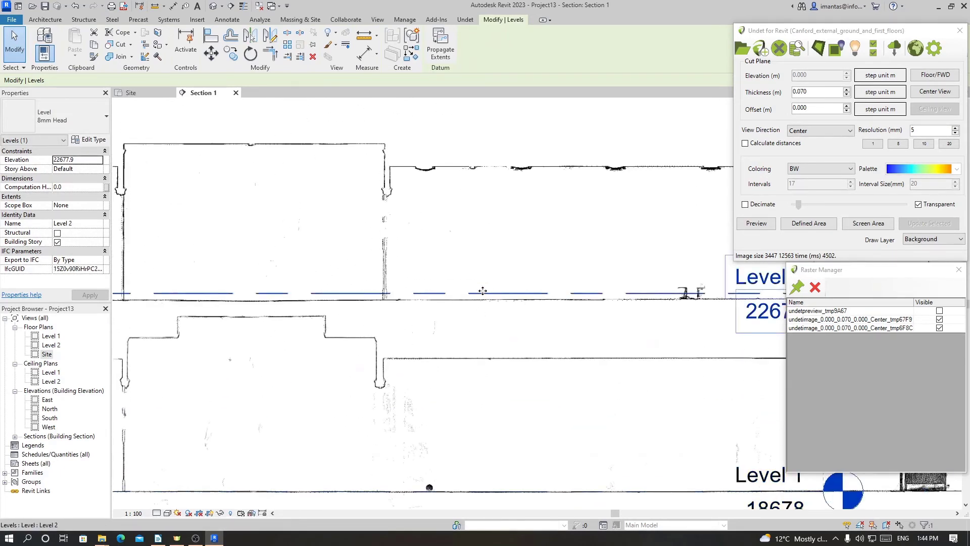
pyautogui.scroll(3, 487, 303)
pyautogui.moveTo(488, 303); pyautogui.dragTo(472, 326)
pyautogui.scroll(5, 479, 327)
pyautogui.scroll(-8, 472, 326)
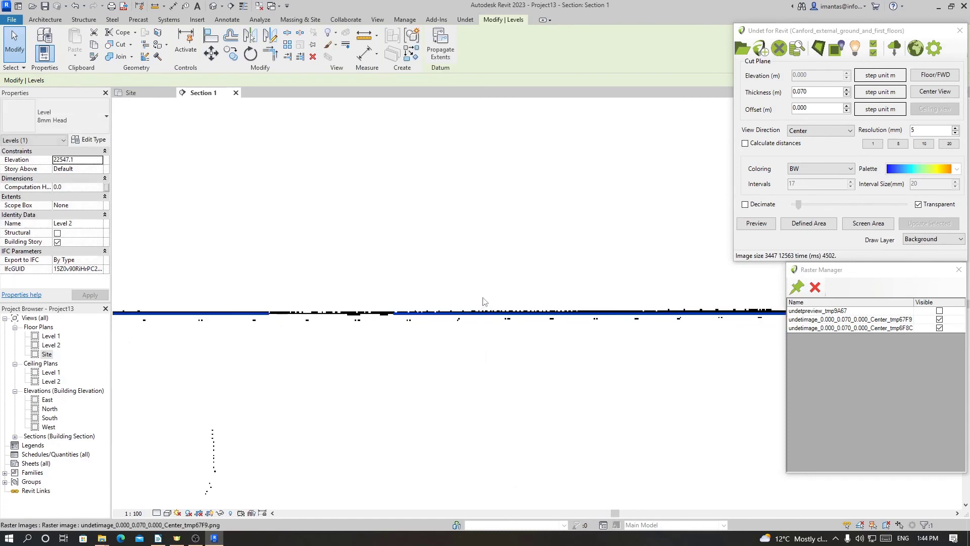
pyautogui.click(459, 383)
pyautogui.click(555, 291)
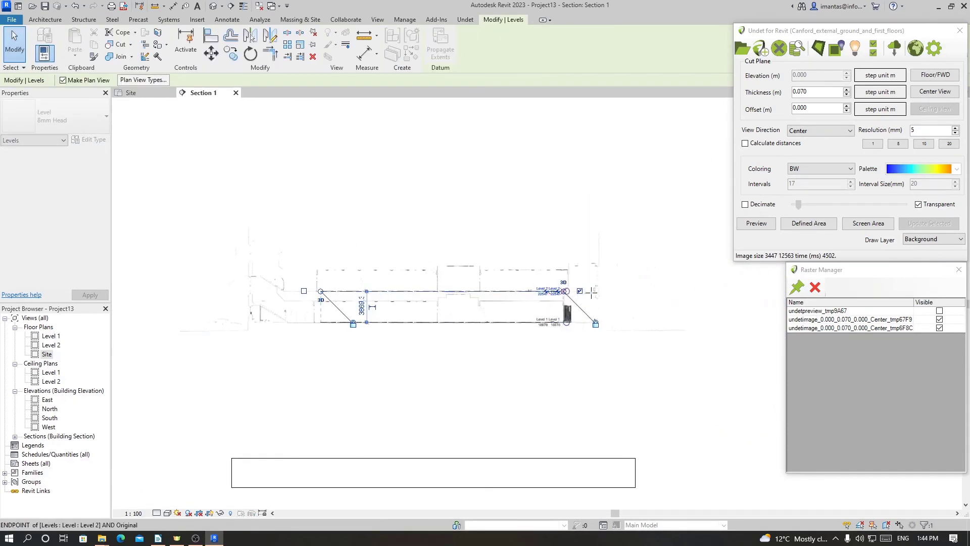